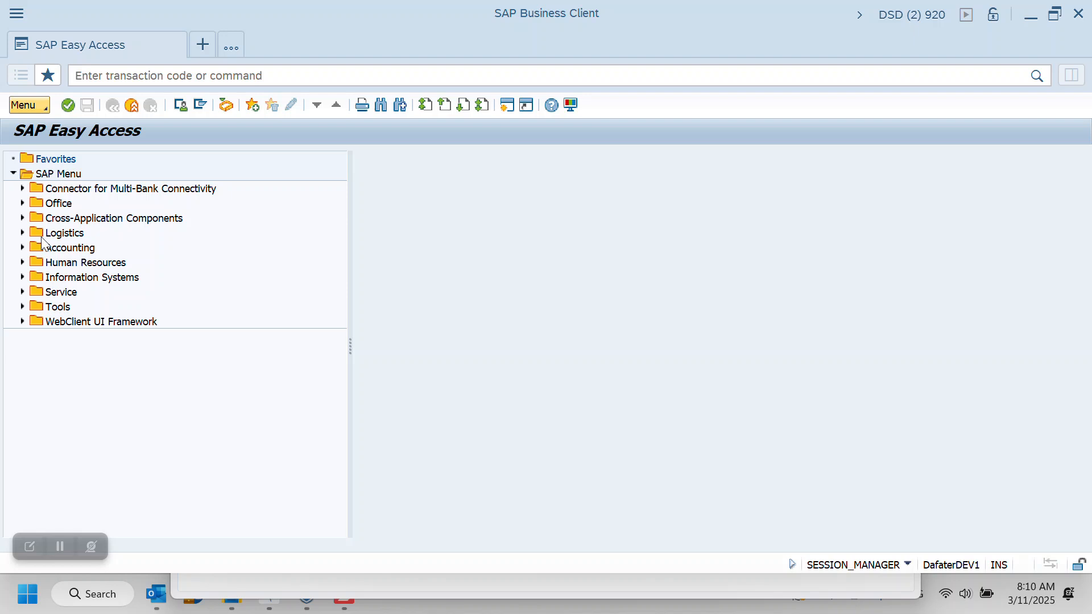
Locate FB50 - Enter G/L Account Document under Accounting, Financial Accounting, General Ledger, Document Entry in the SAP menu tree
click(22, 246)
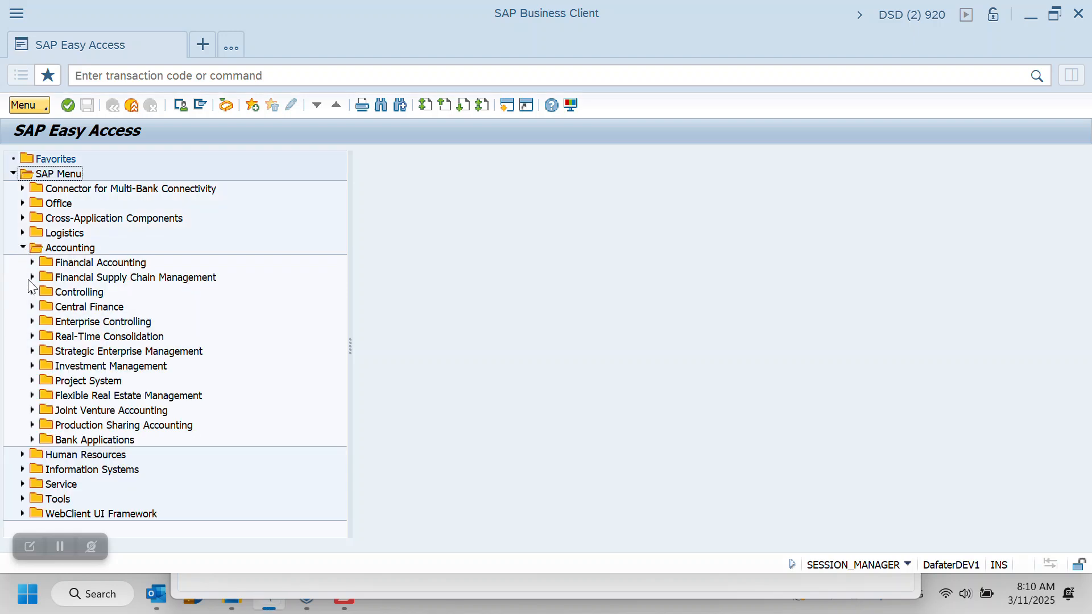
click(32, 262)
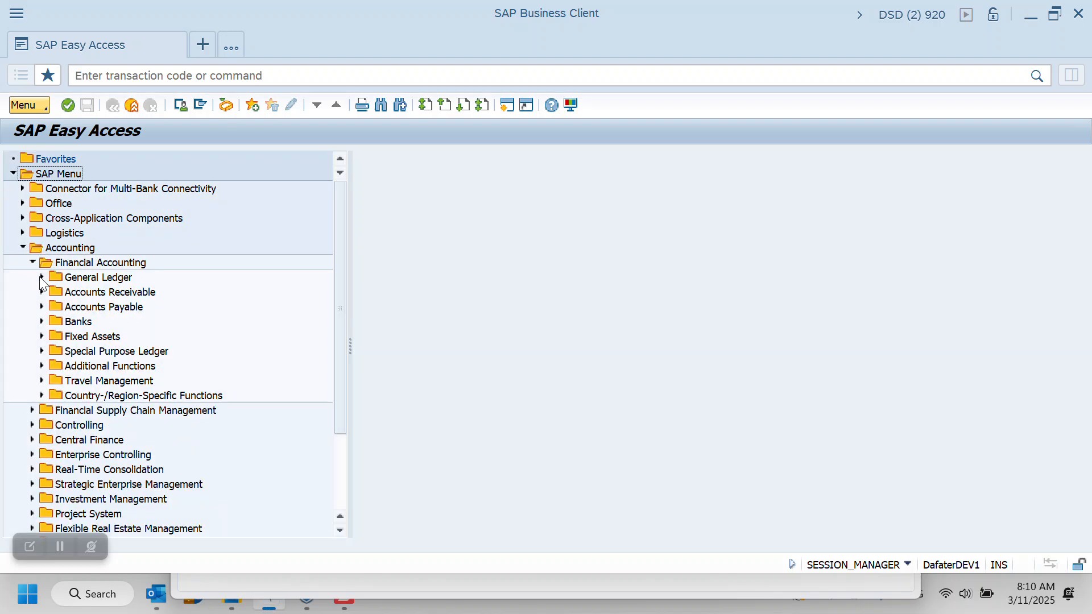
click(42, 277)
click(51, 292)
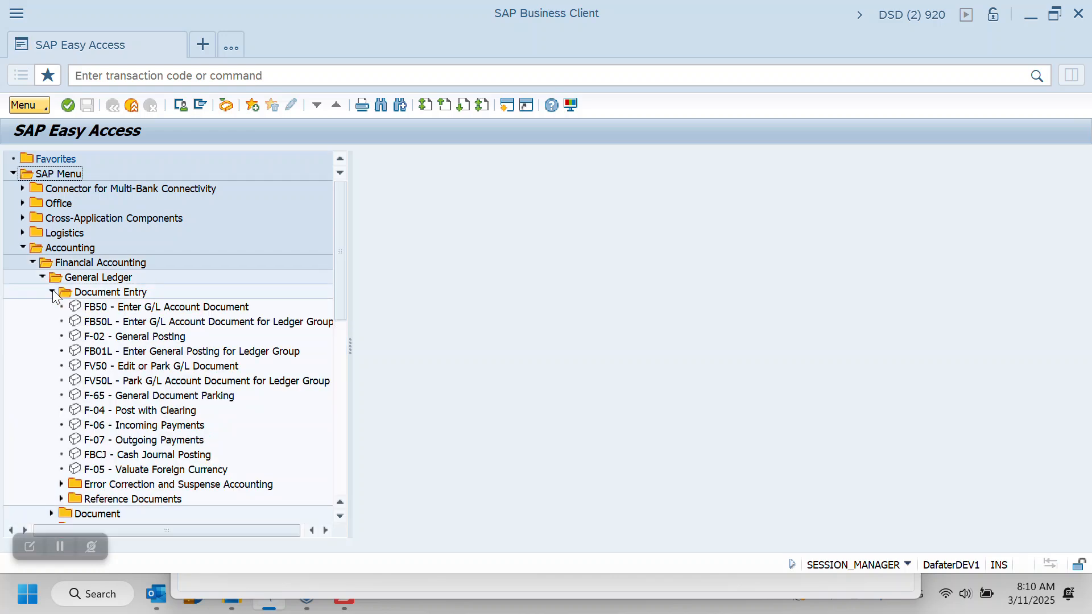
click(177, 307)
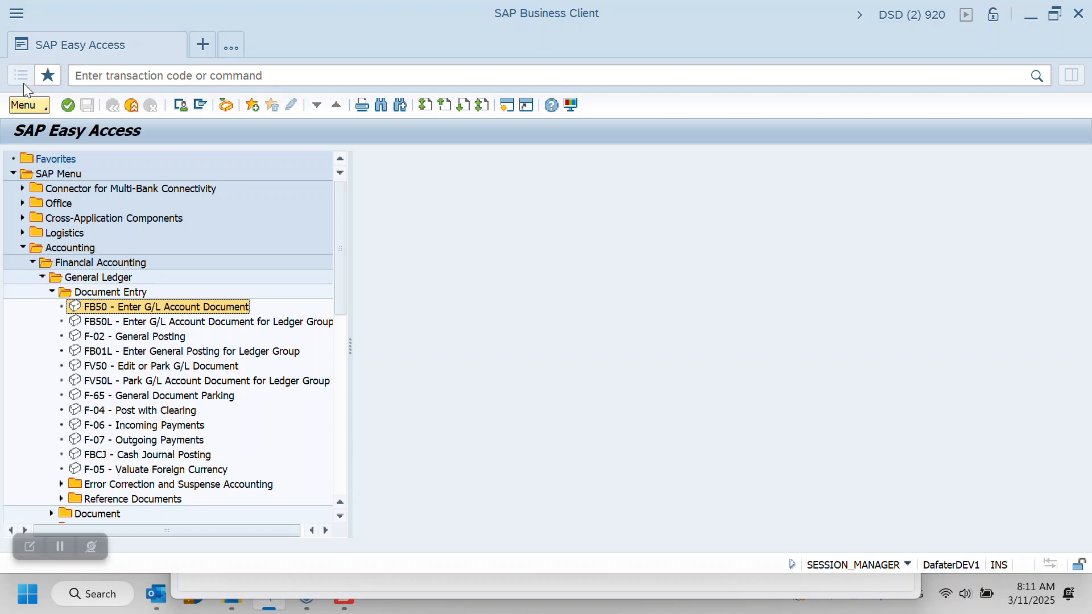
Check the Display Technical Names option in the SAP Easy Access settings and close them without changes
click(45, 107)
mouse_move(104, 105)
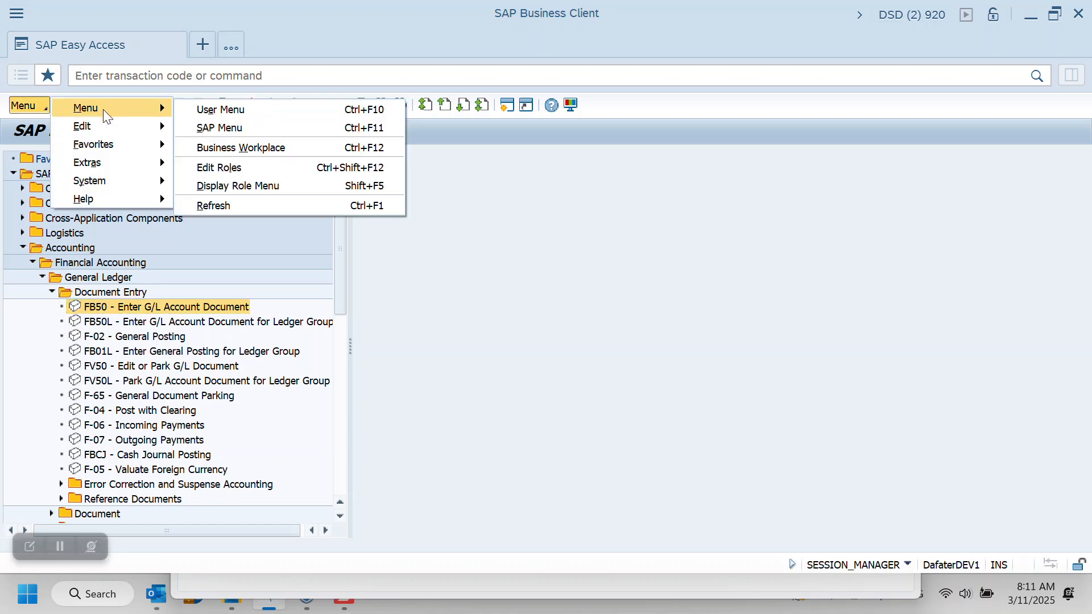
mouse_move(99, 164)
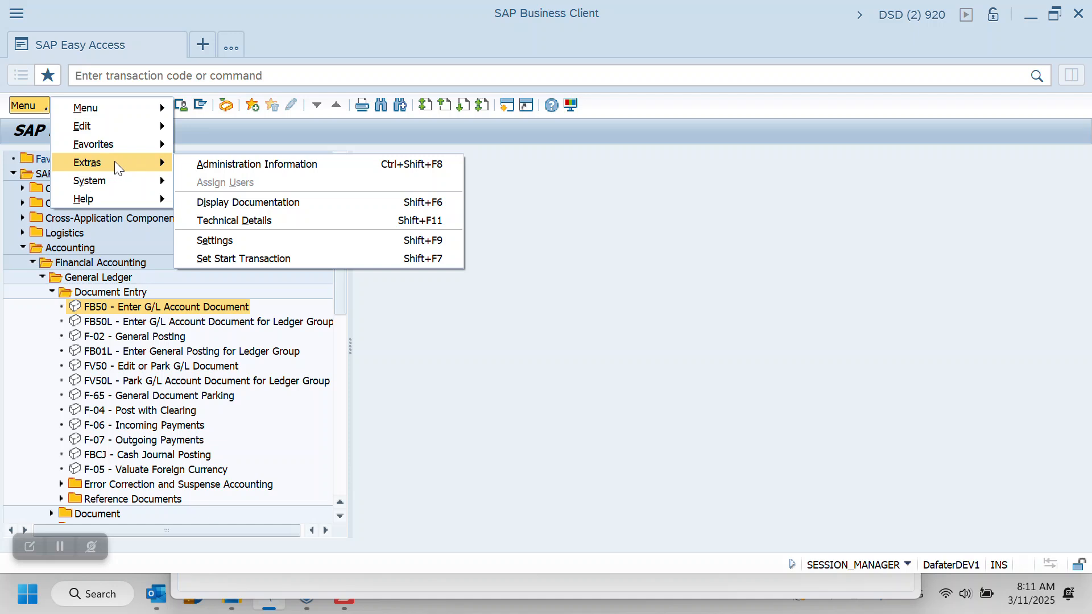
click(221, 242)
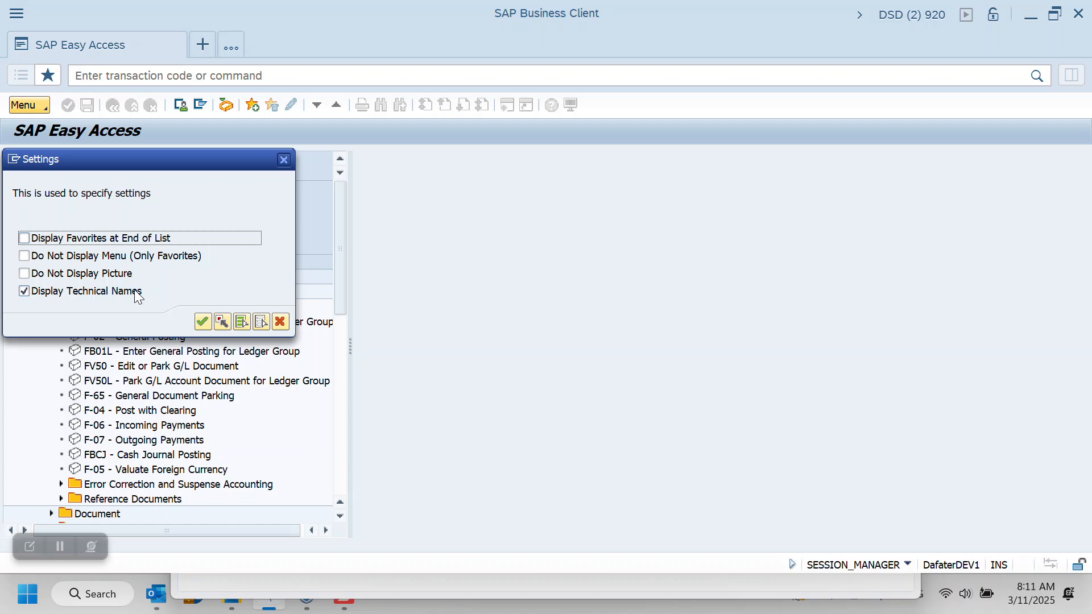
click(281, 323)
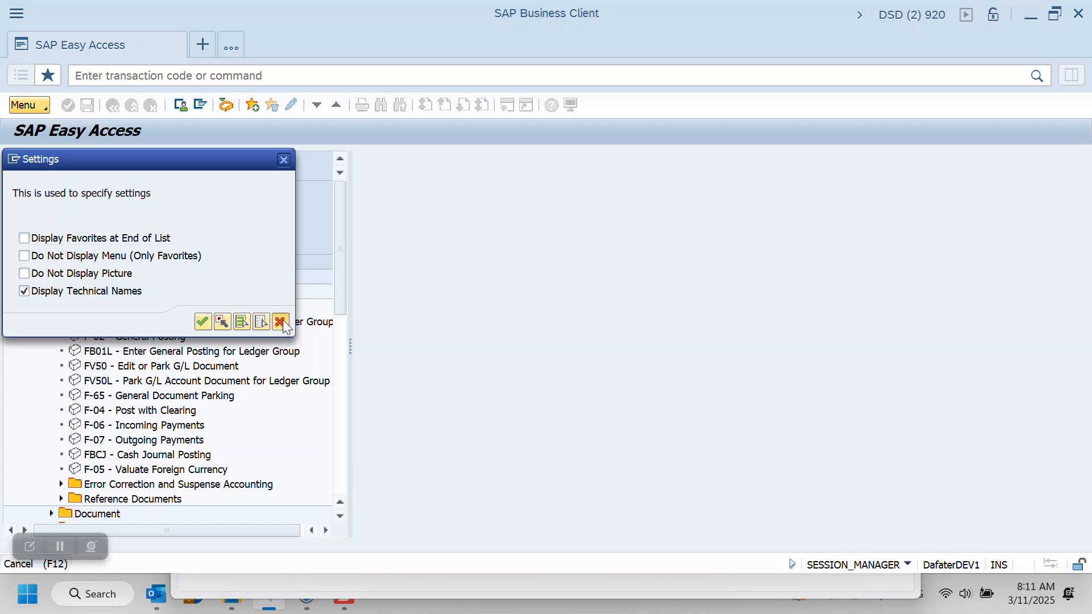
Run transaction FB50 to enter a G/L account document
click(117, 75)
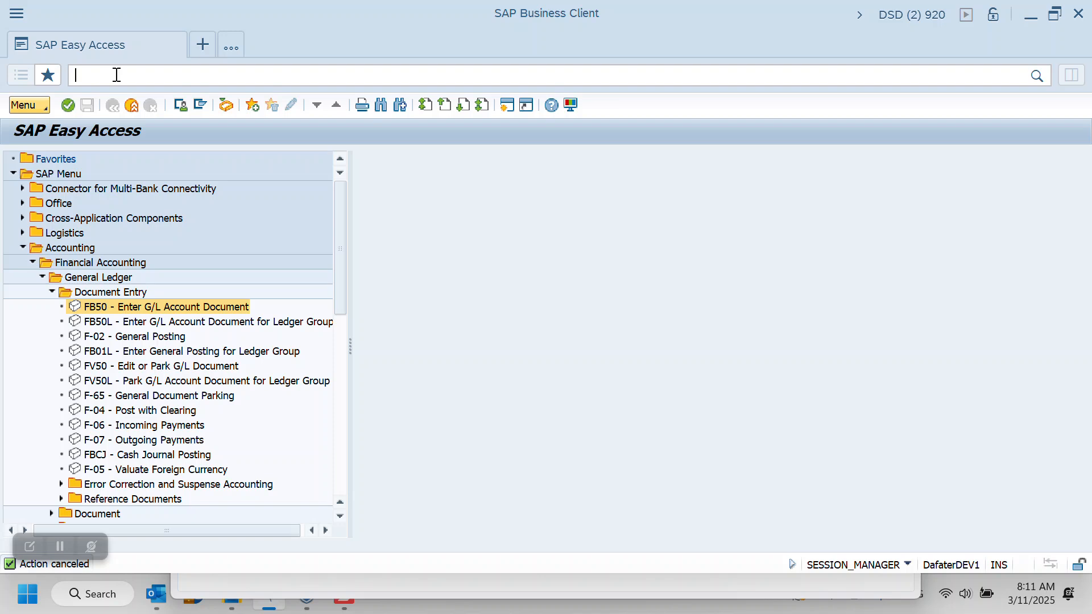
text(fb50)
key(Return)
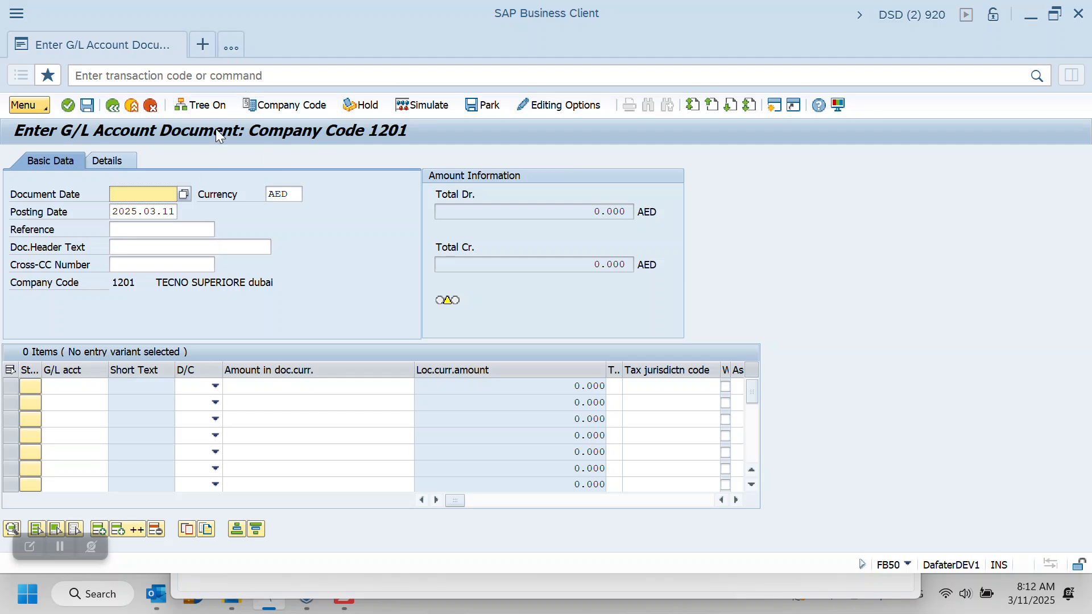
Run transaction FBL3N in a new session and review the selection options of the G/L account line item display
click(202, 45)
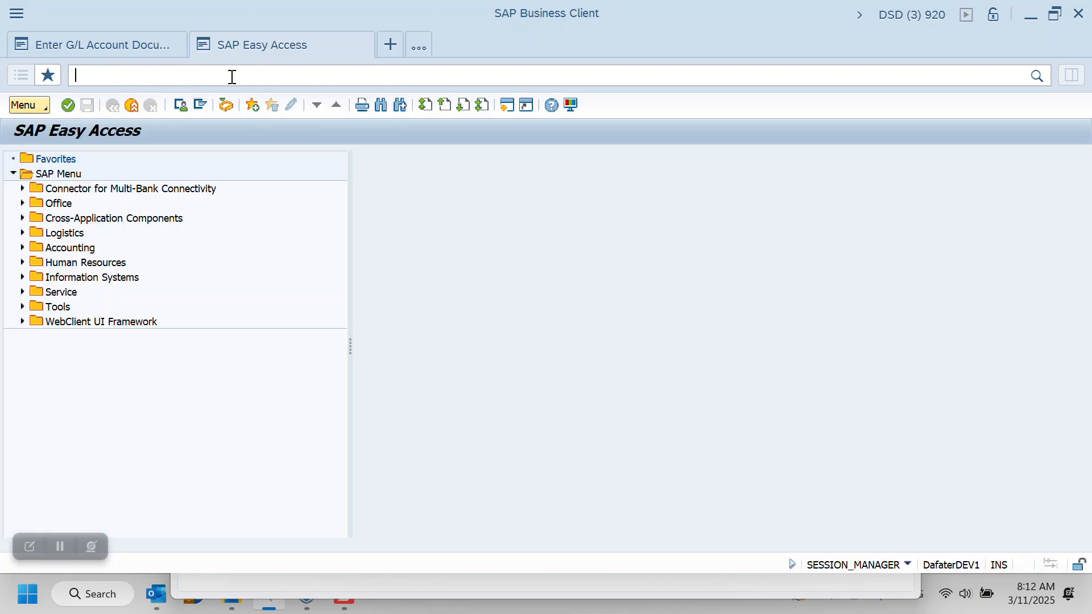
text(fbl3h)
key(BackSpace)
text(n)
key(Return)
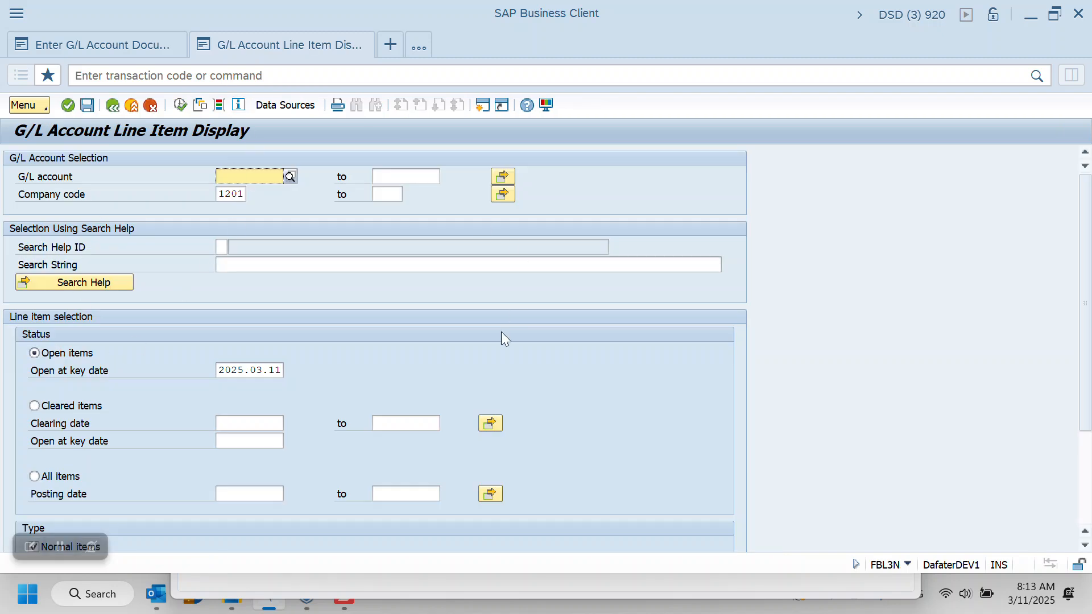
click(1086, 199)
drag(1086, 200, 1090, 298)
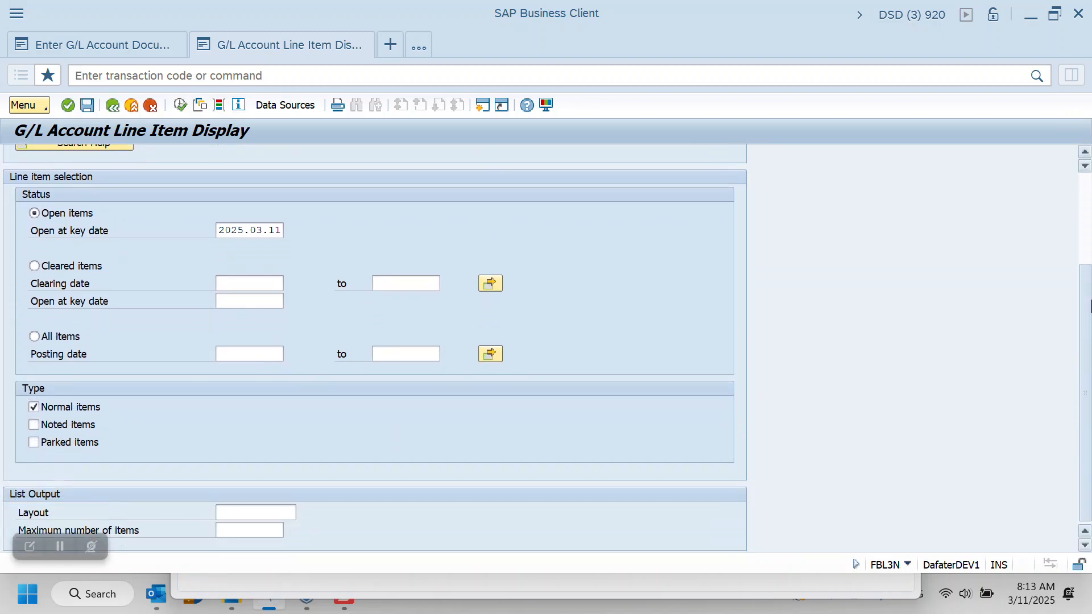
drag(1090, 301, 1089, 211)
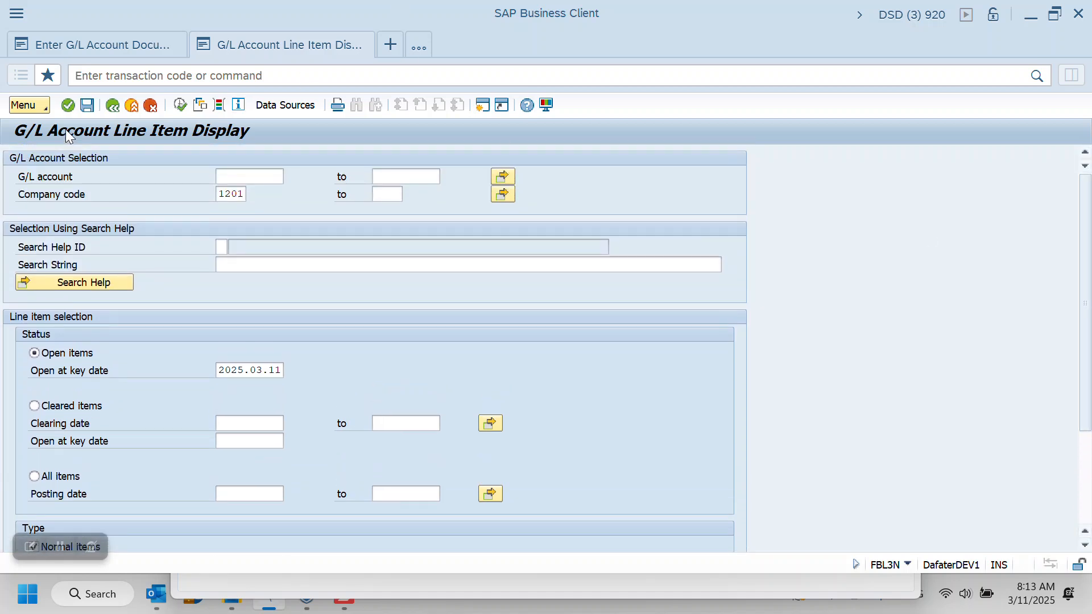
Leave FBL3N and run transaction FBL3H to review the selection options of the G/L line item browser
click(113, 106)
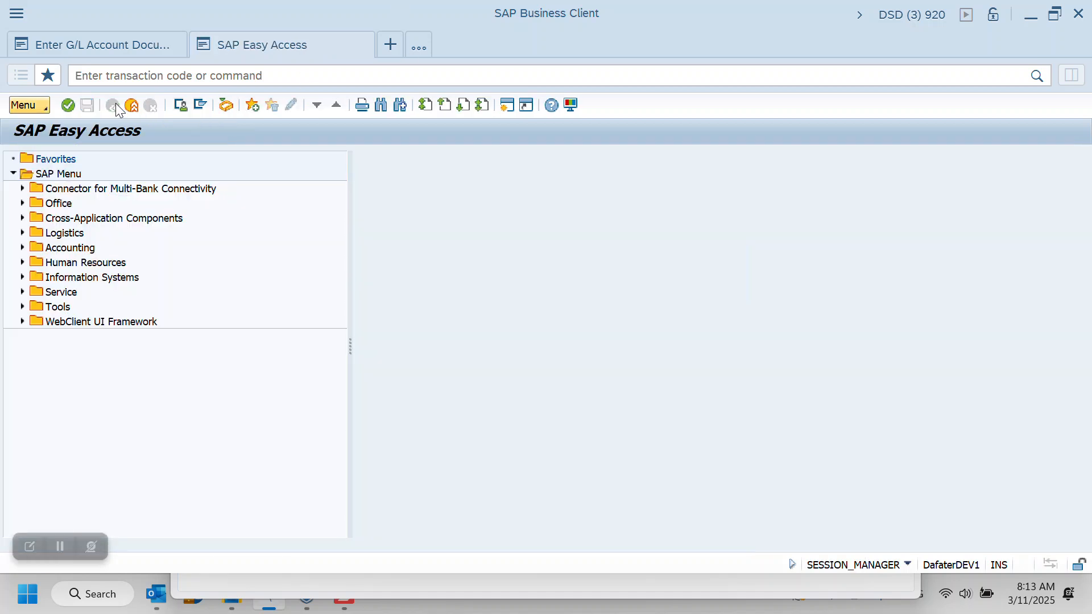
click(149, 76)
text(fbl3h)
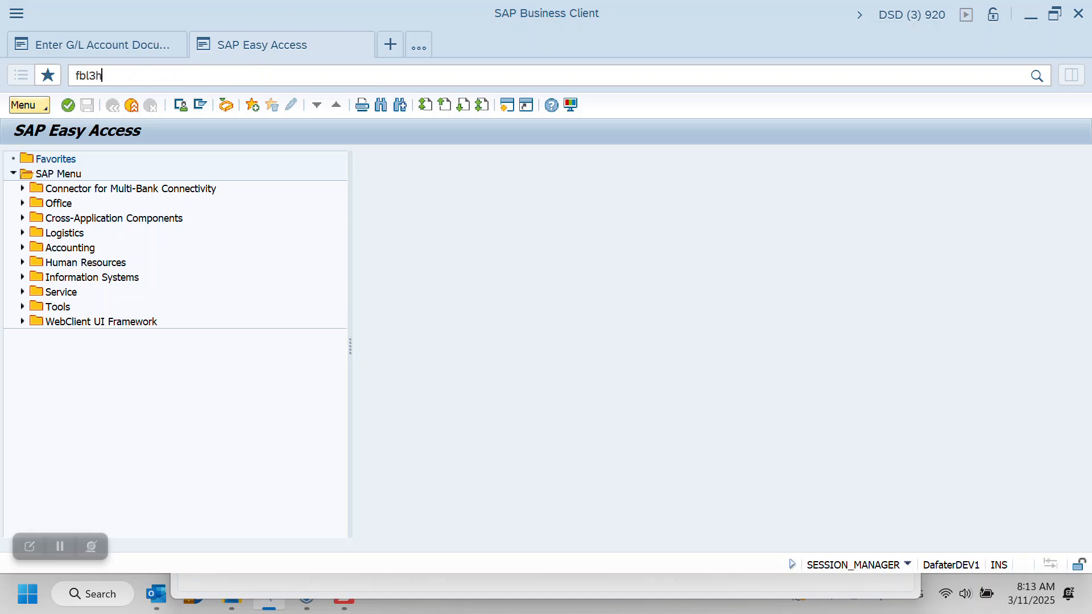
key(Return)
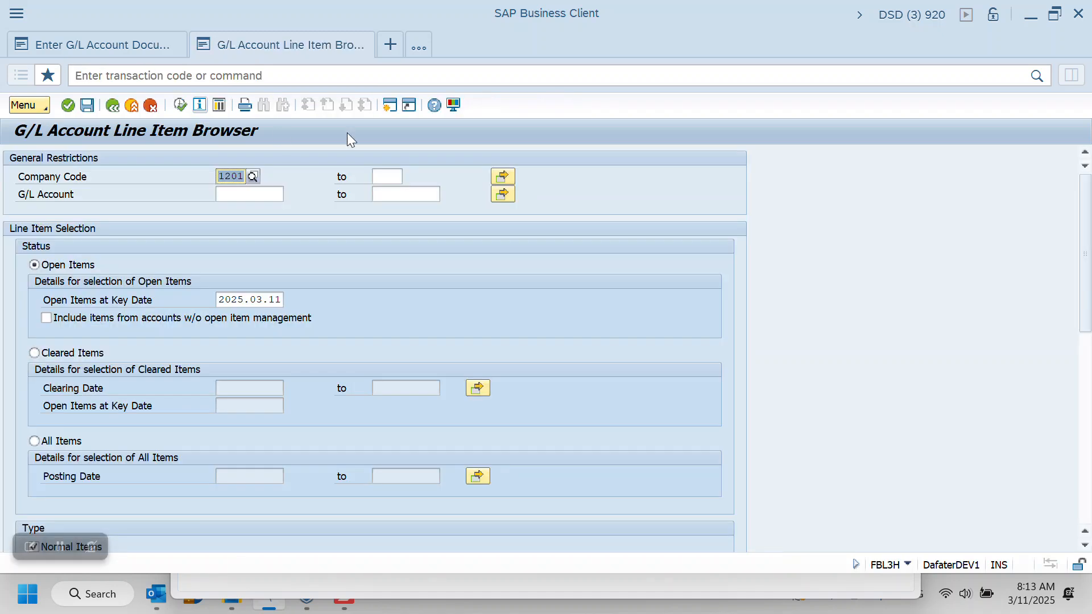
drag(1082, 201, 1088, 270)
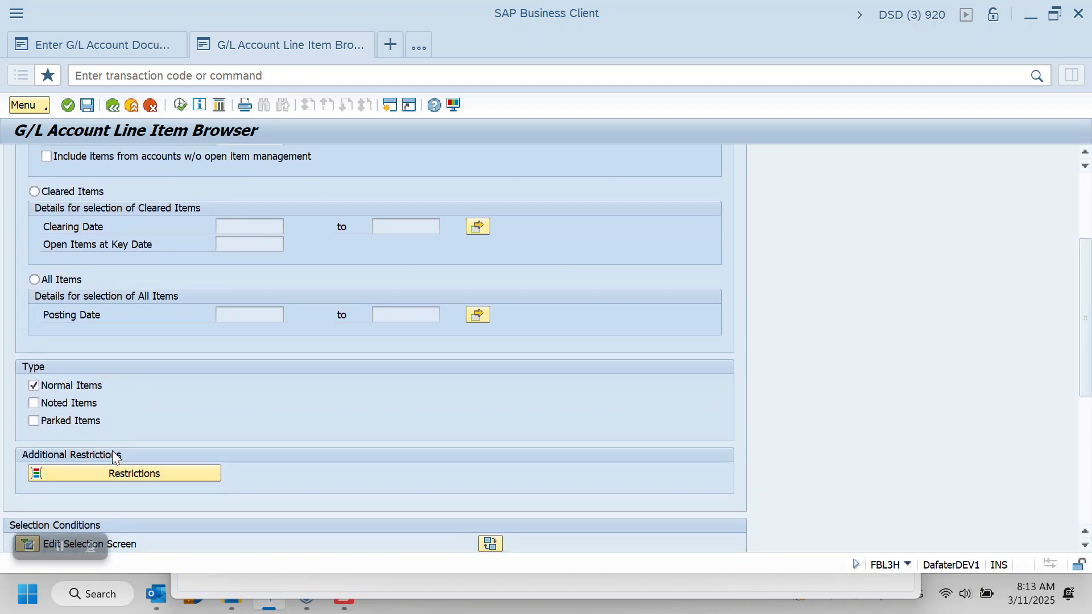
Examine the dynamic selection fields under the additional restrictions, cancel them and close the line item browser session
click(101, 474)
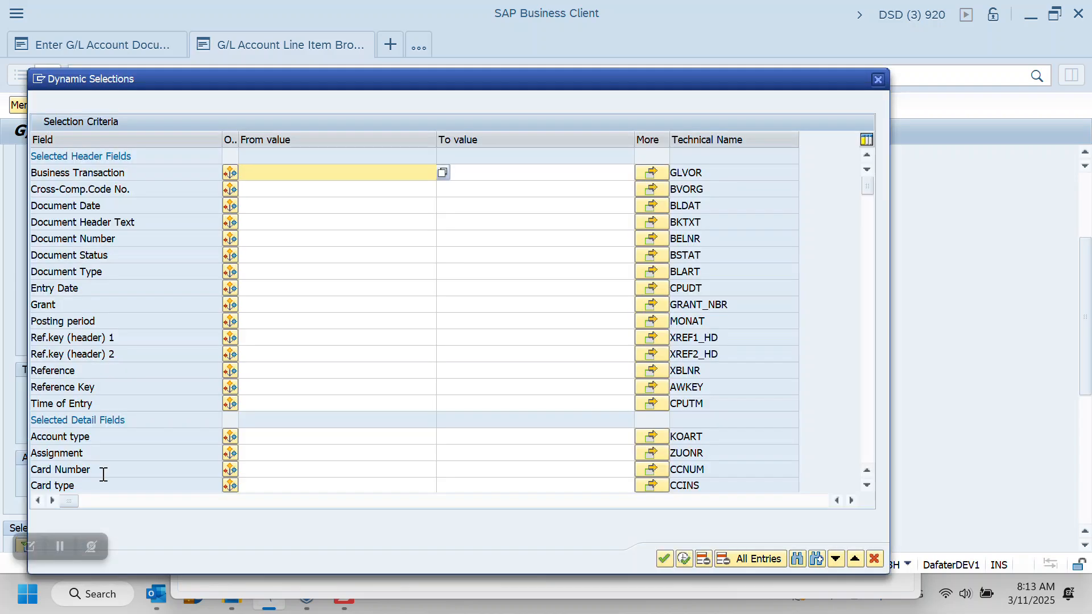
click(259, 274)
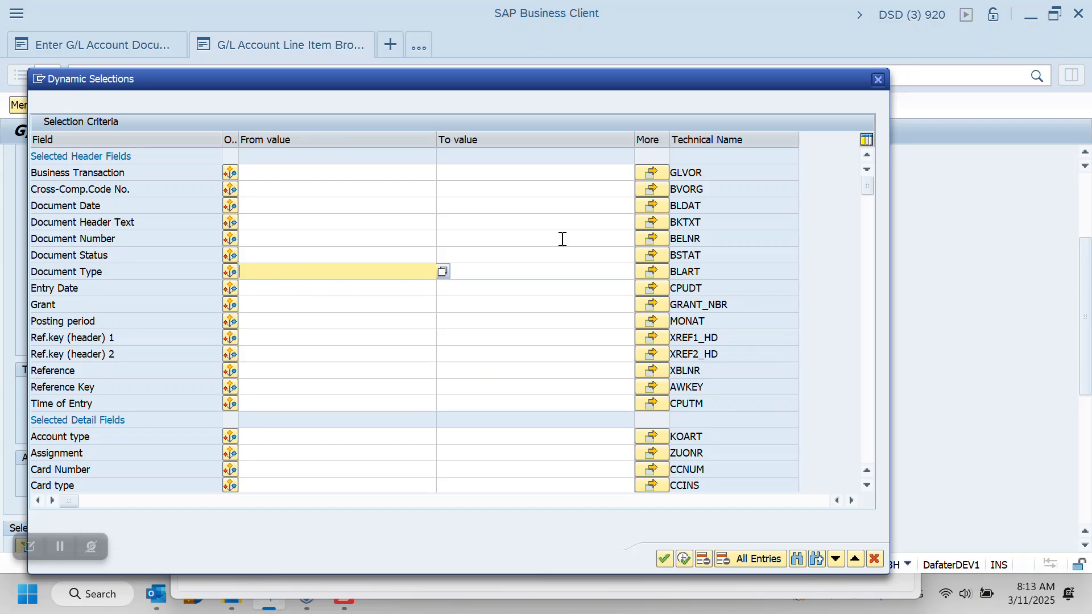
click(878, 80)
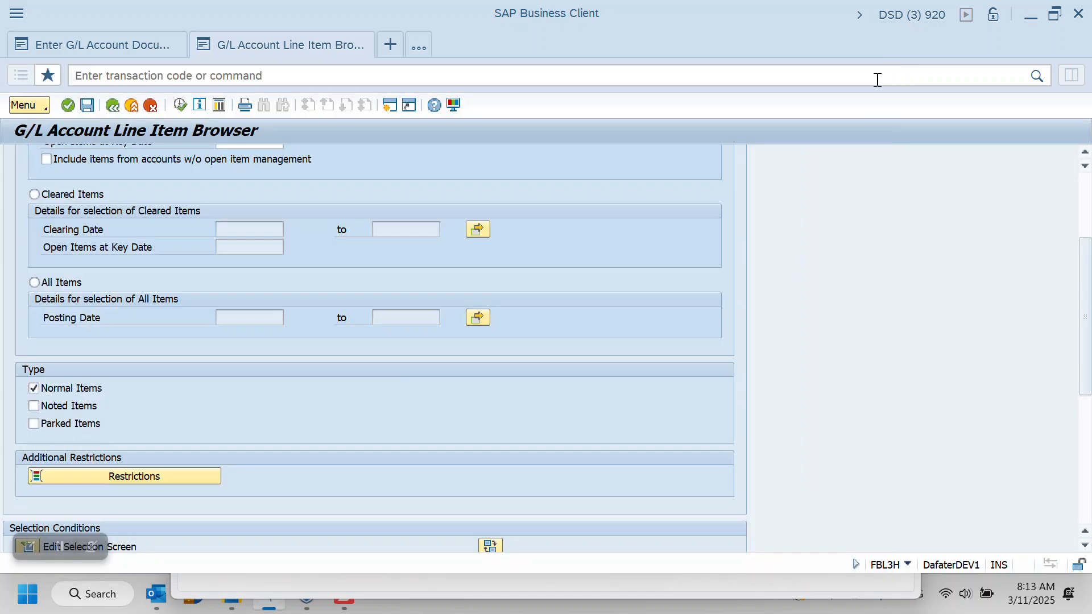
click(363, 45)
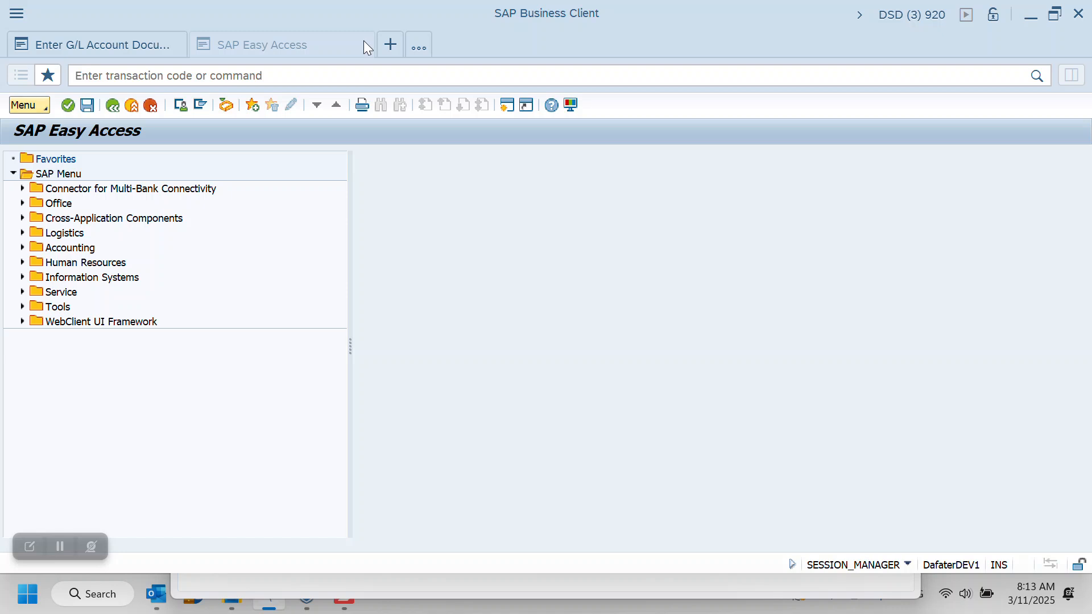
click(363, 44)
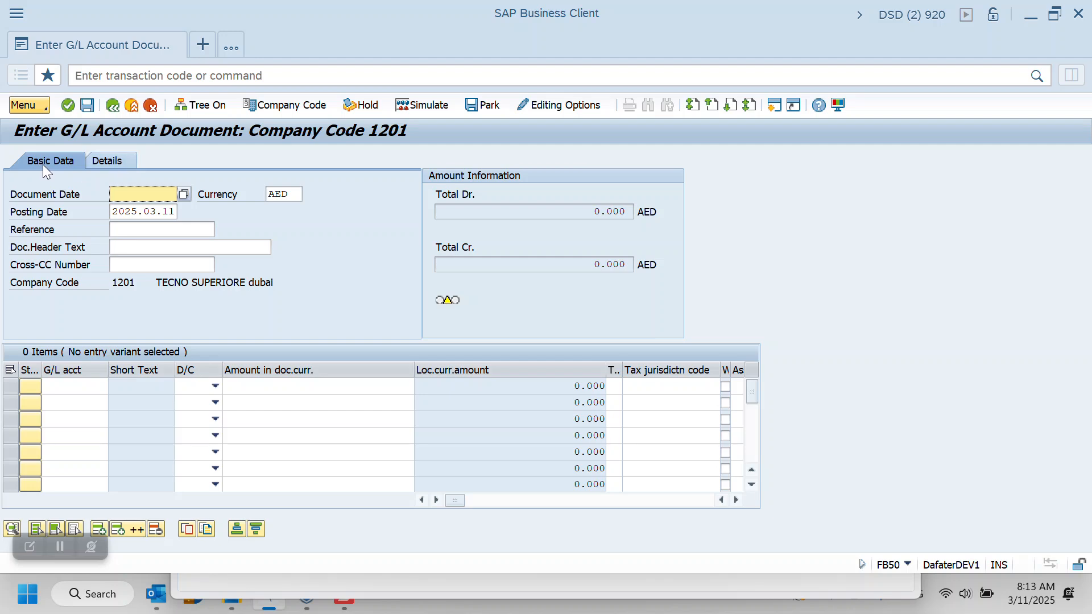
Set the G/L document's Document Date to 2025.03.11 from the calendar
click(180, 196)
click(182, 195)
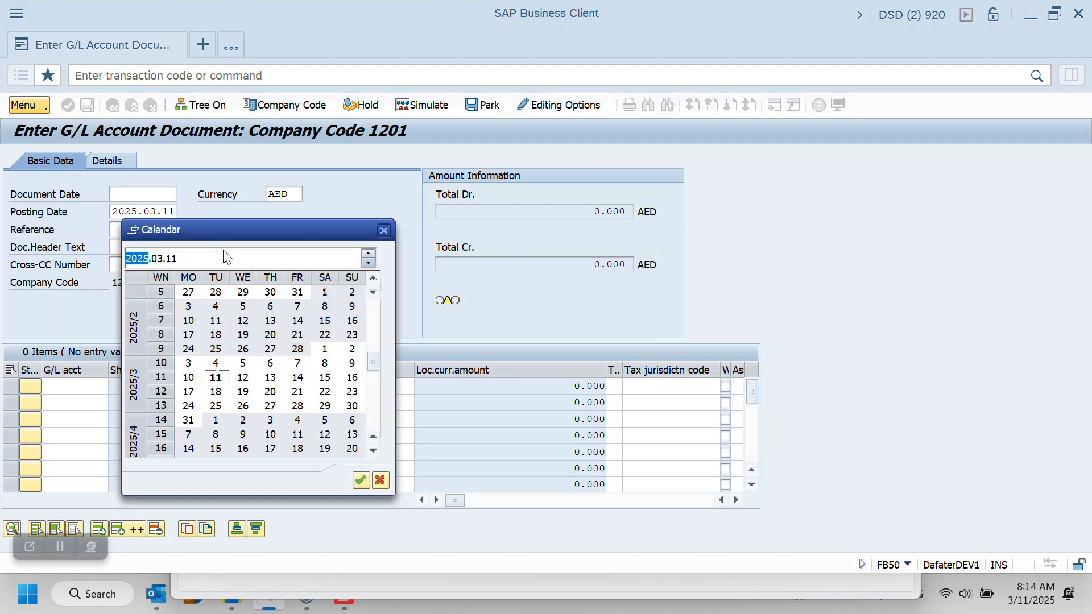
double_click(215, 378)
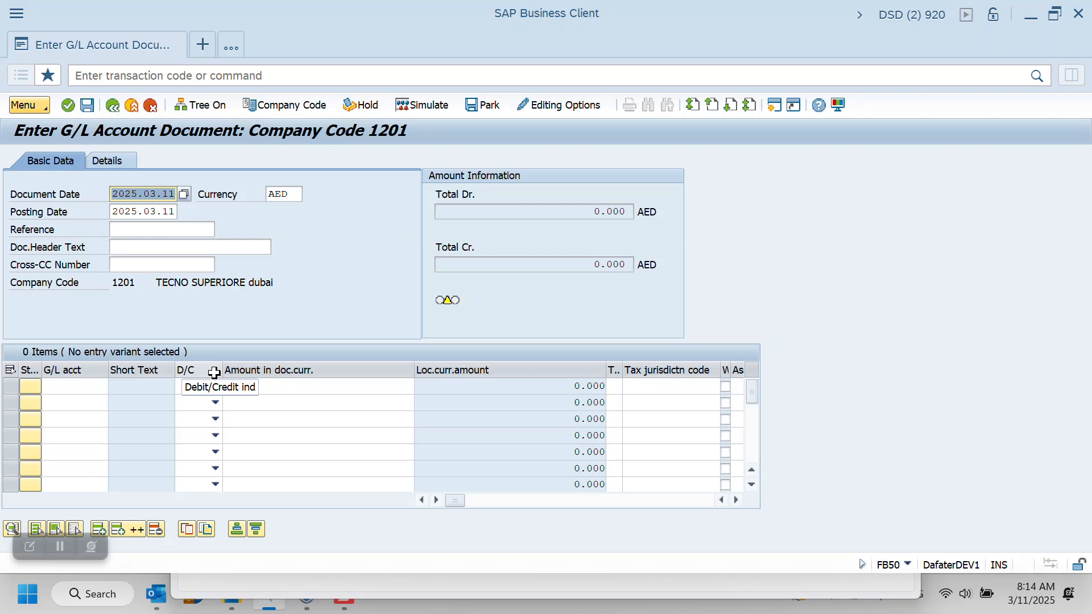
click(156, 211)
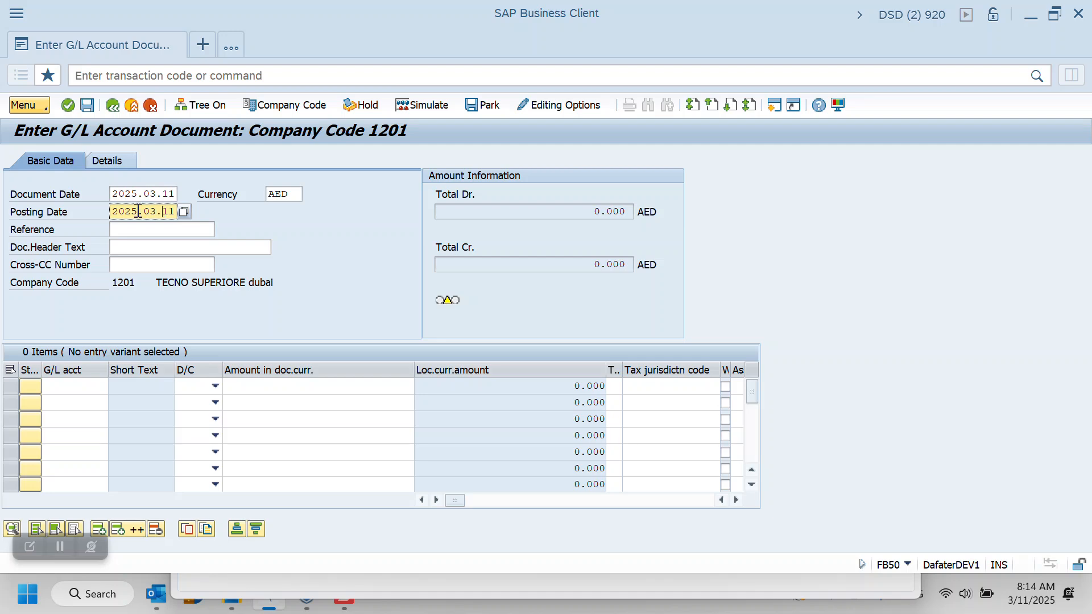
drag(139, 211, 99, 214)
click(145, 212)
drag(145, 212, 156, 215)
Enter 1230001 as the document reference and "Rent journal" as the document header text
click(114, 230)
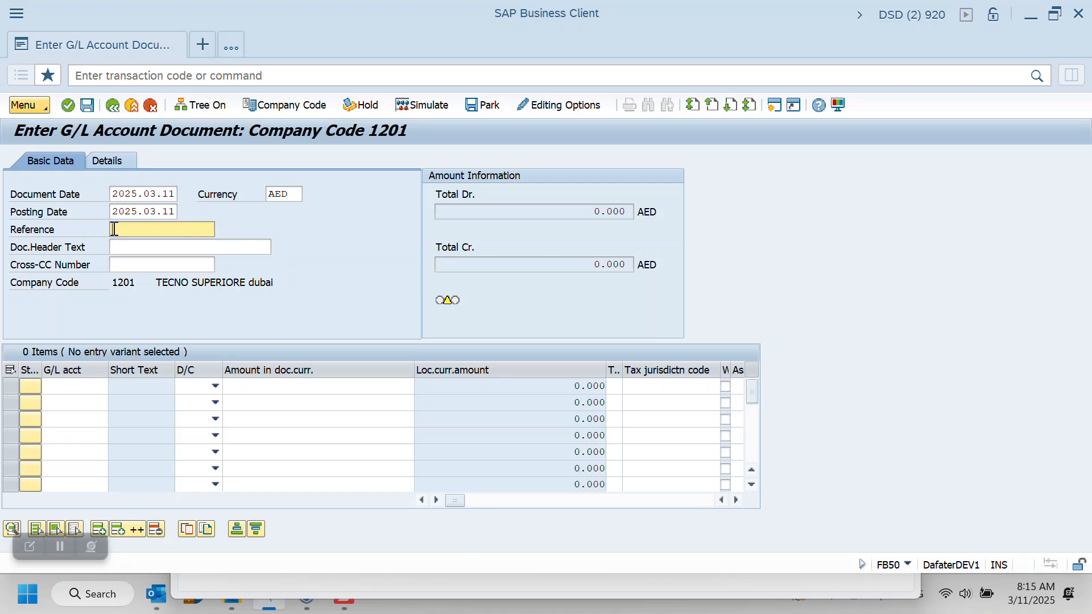
text(1230001)
click(119, 248)
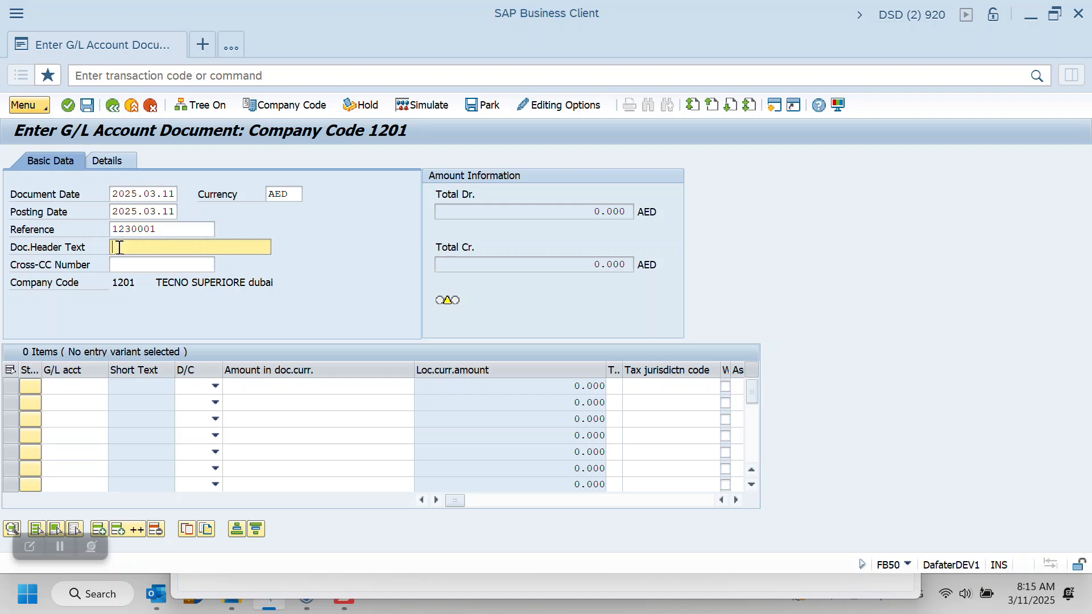
text(Rent)
text(journal)
Review the available currency keys without changing the currency, and check the exchange rate and tax fields in the document's details
click(291, 195)
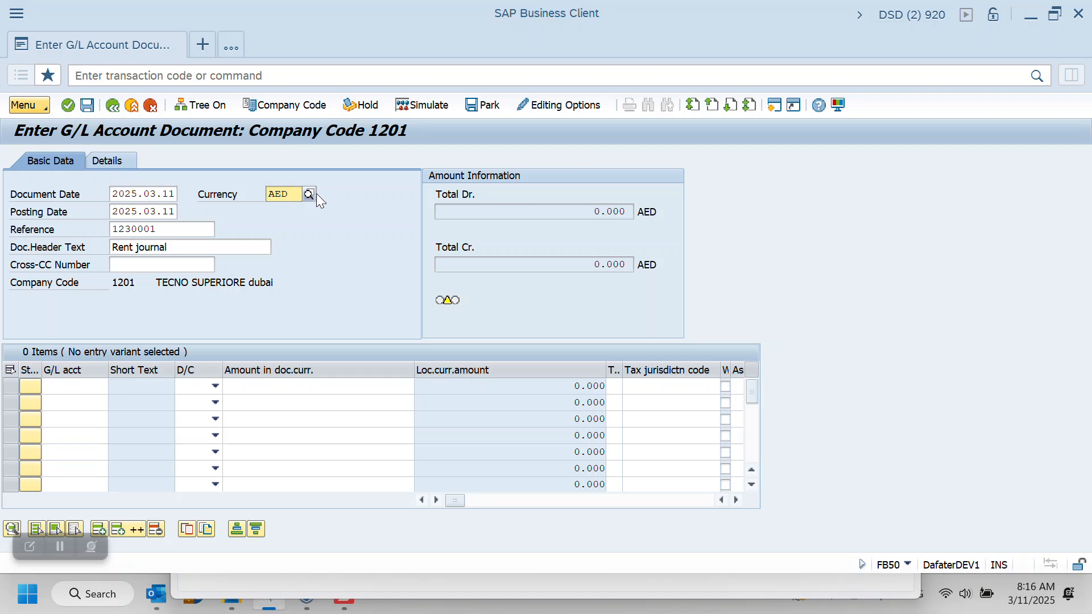
click(308, 194)
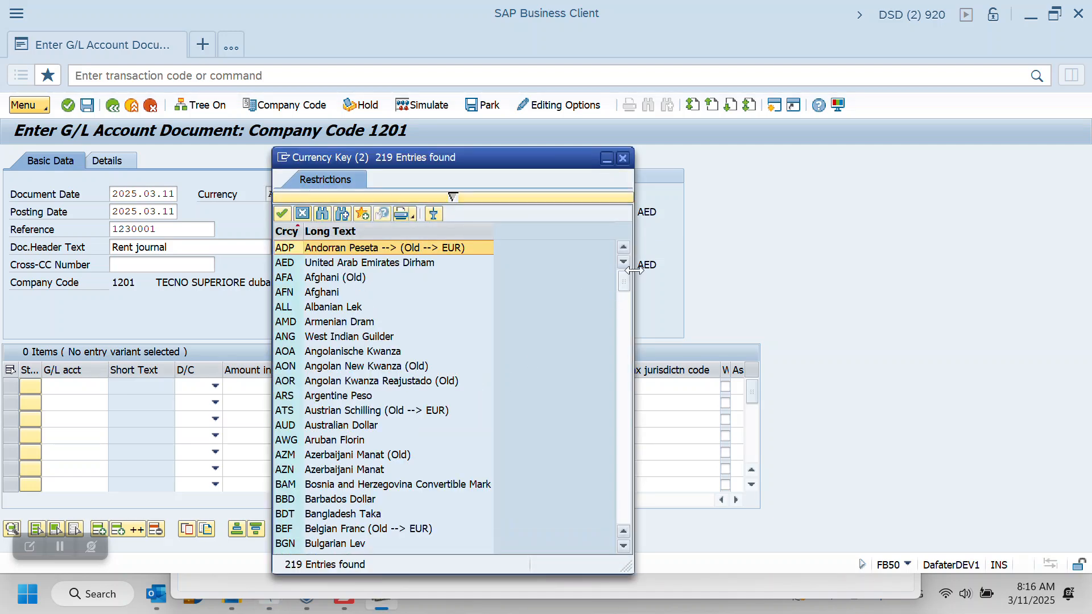
click(624, 158)
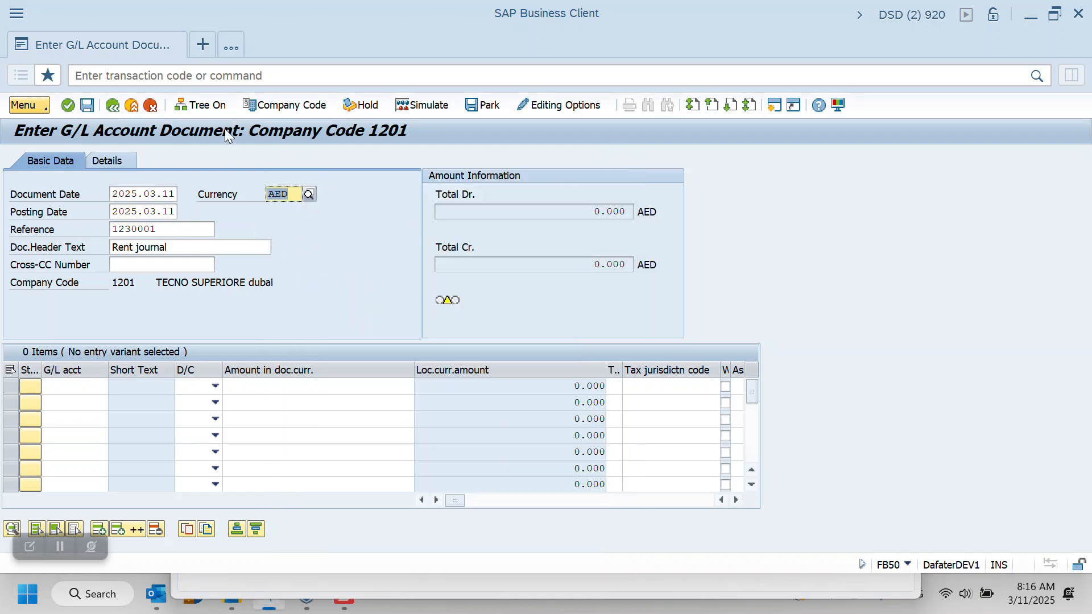
click(108, 157)
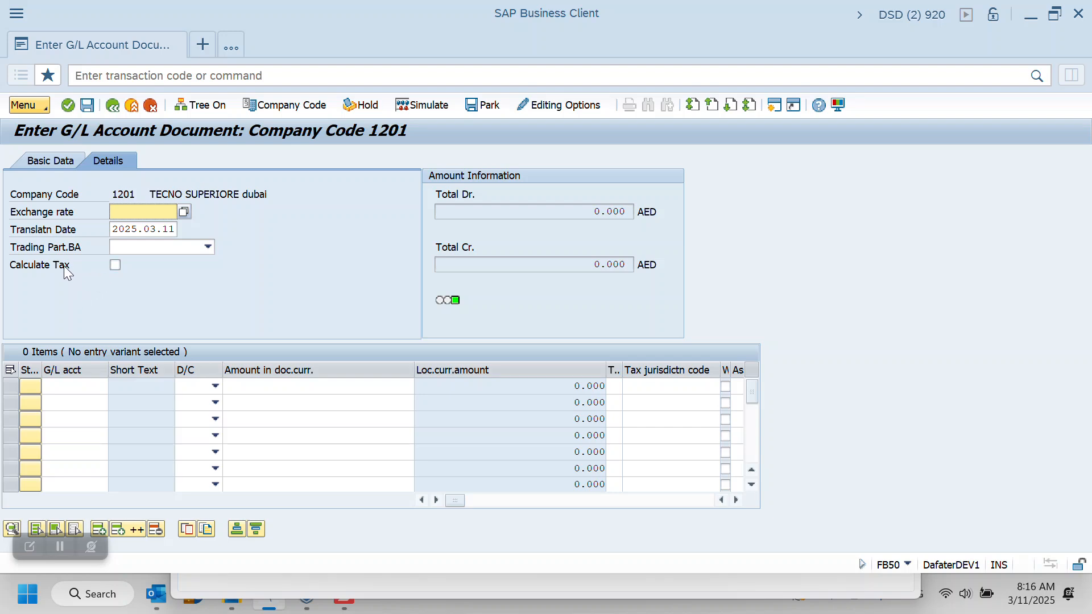
click(52, 162)
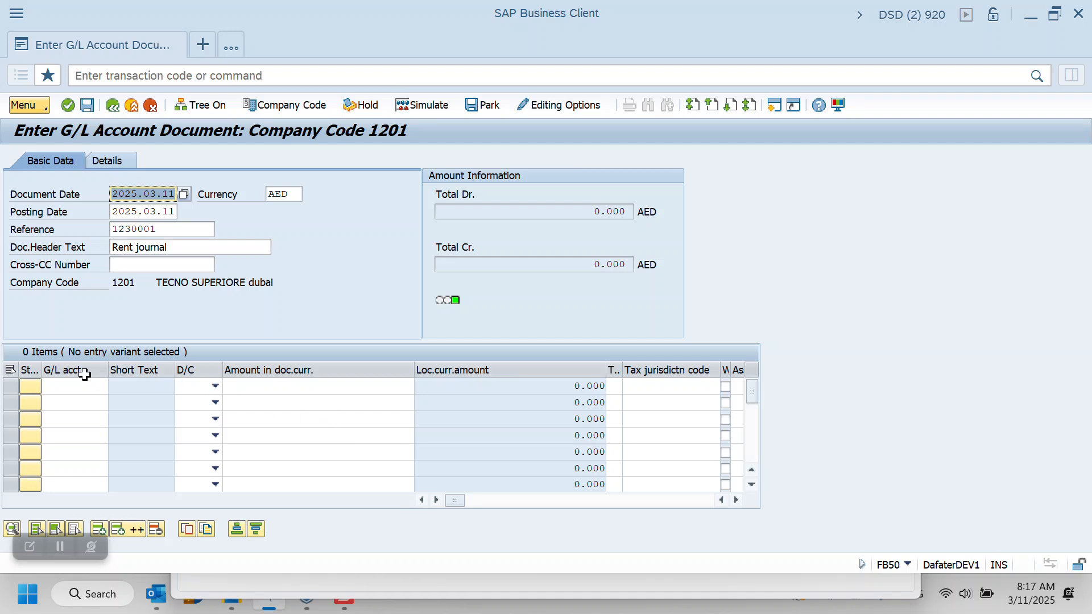
click(56, 385)
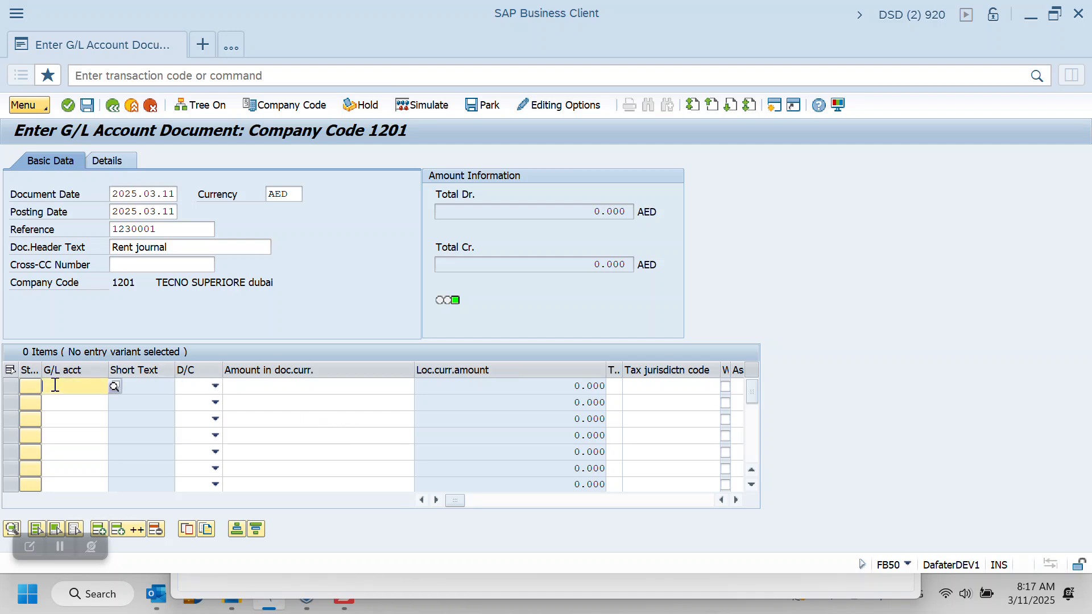
text(1)
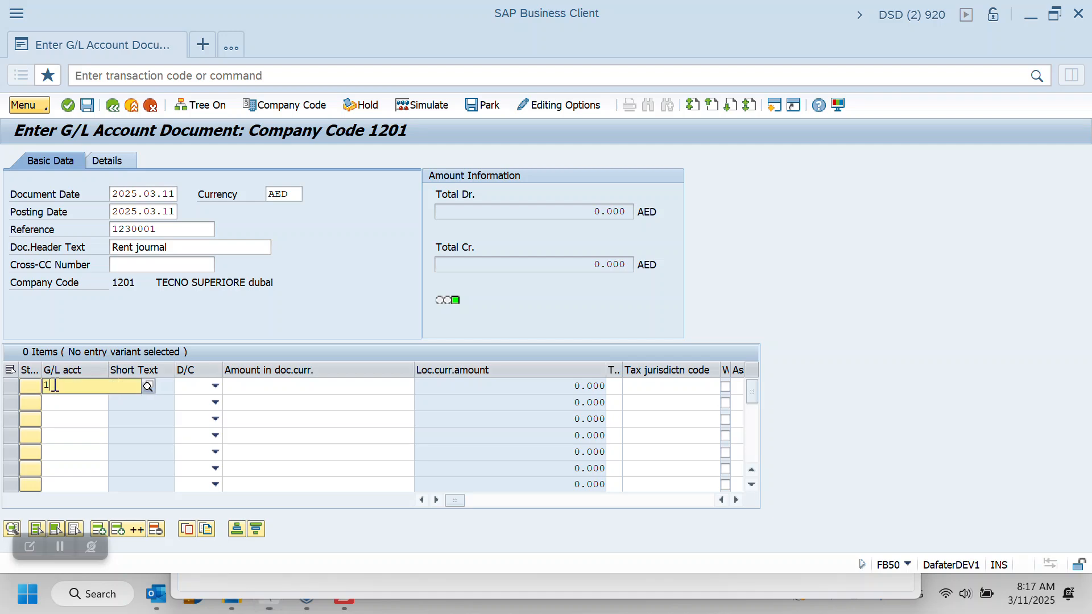
text(108)
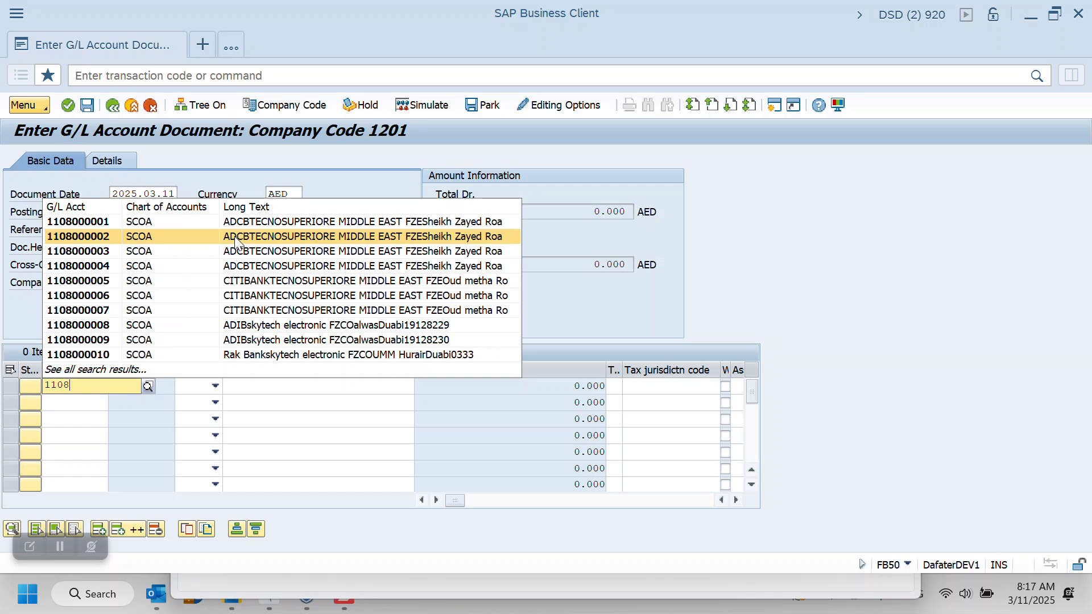
click(238, 239)
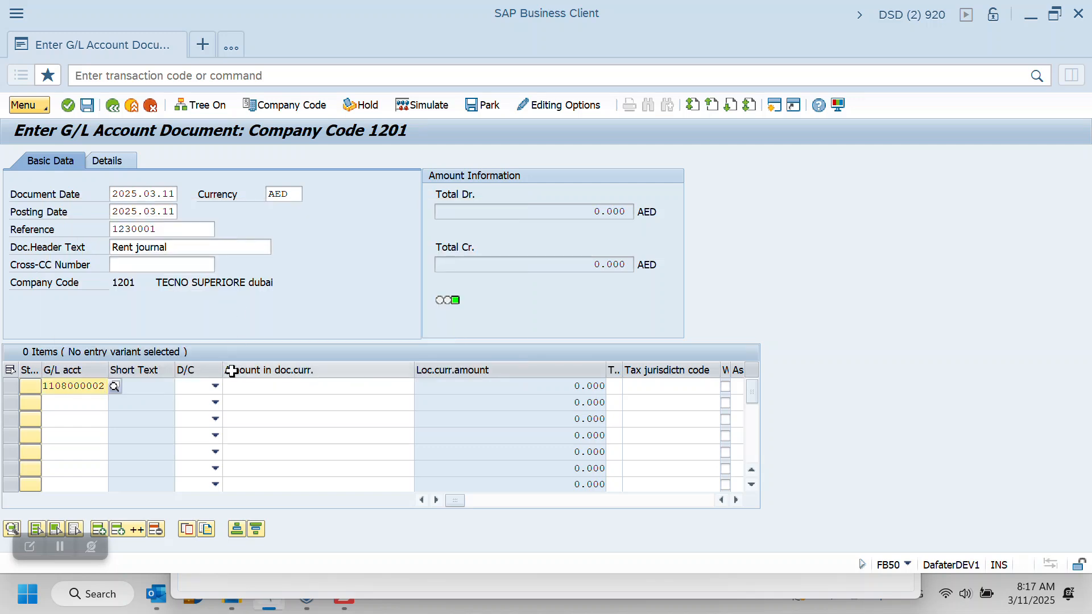
click(241, 389)
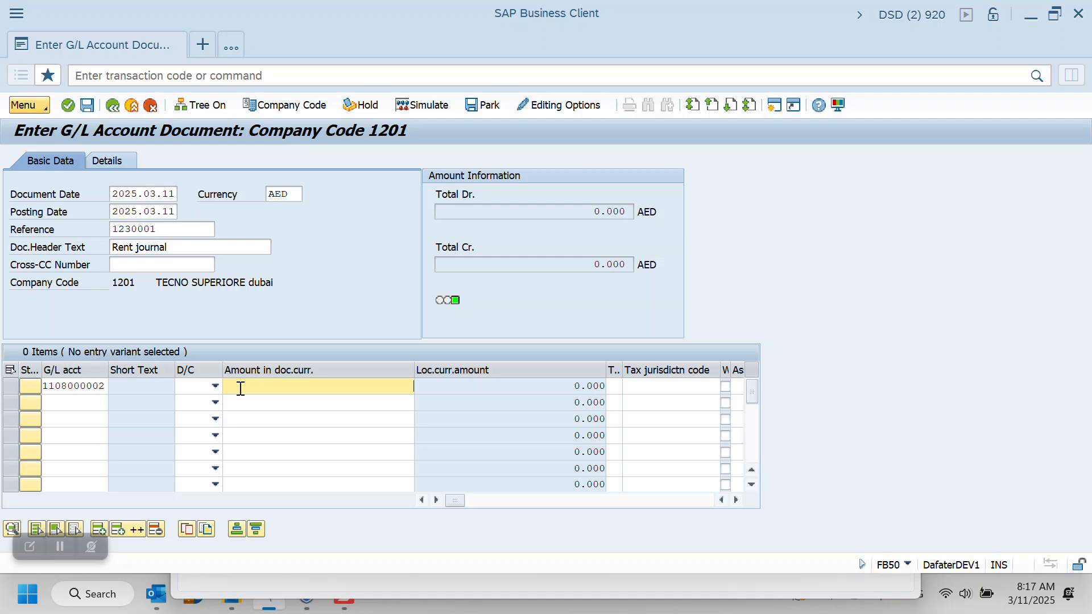
text(1)
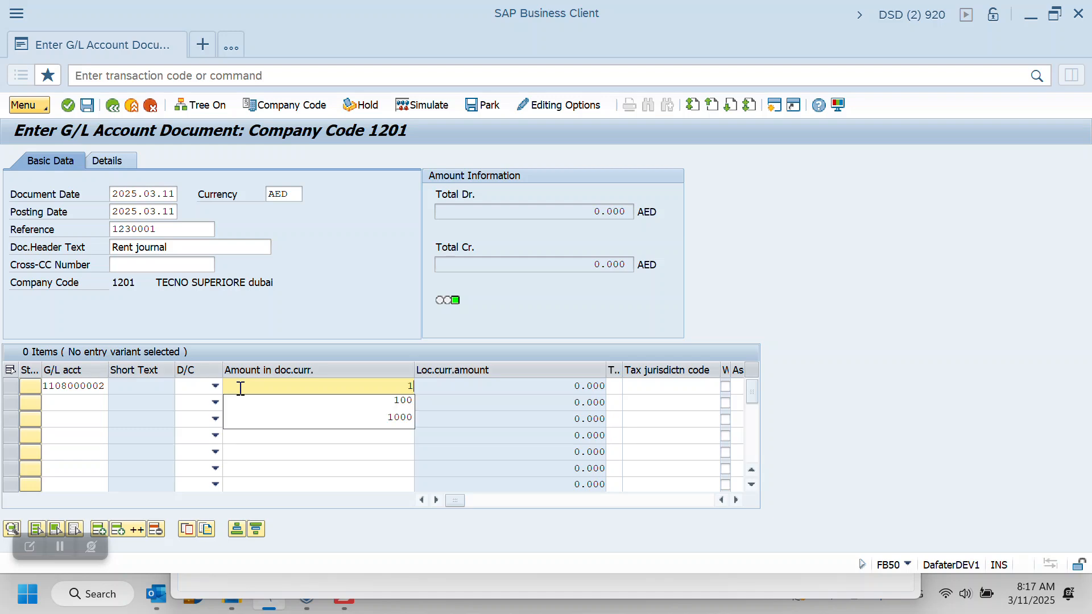
text(00)
click(215, 387)
click(196, 403)
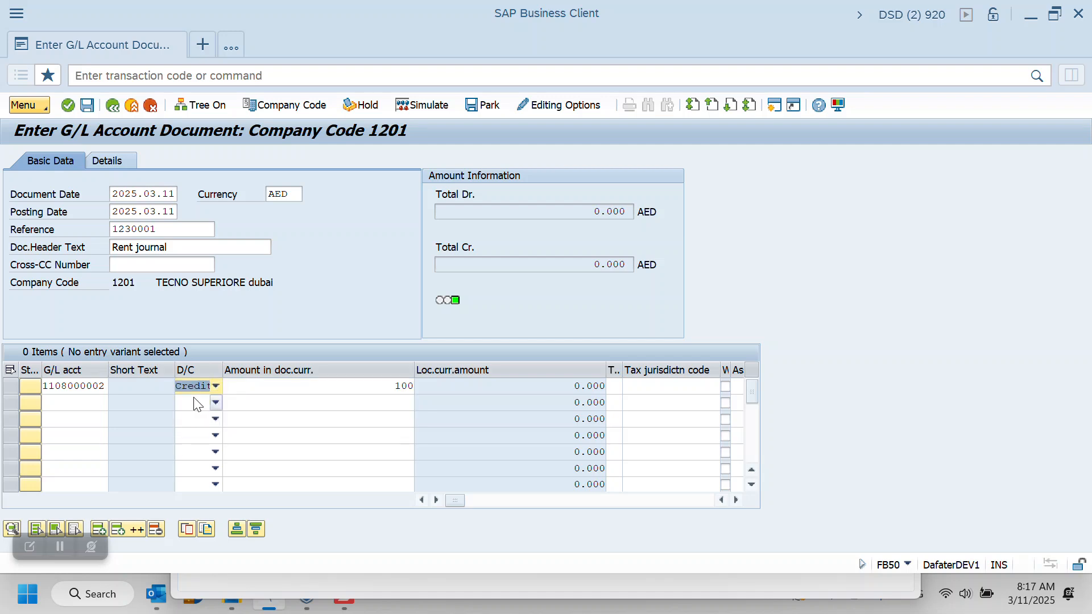
Search the second line's G/L accounts for numbers starting with 7 and a long text containing "rent"
click(78, 400)
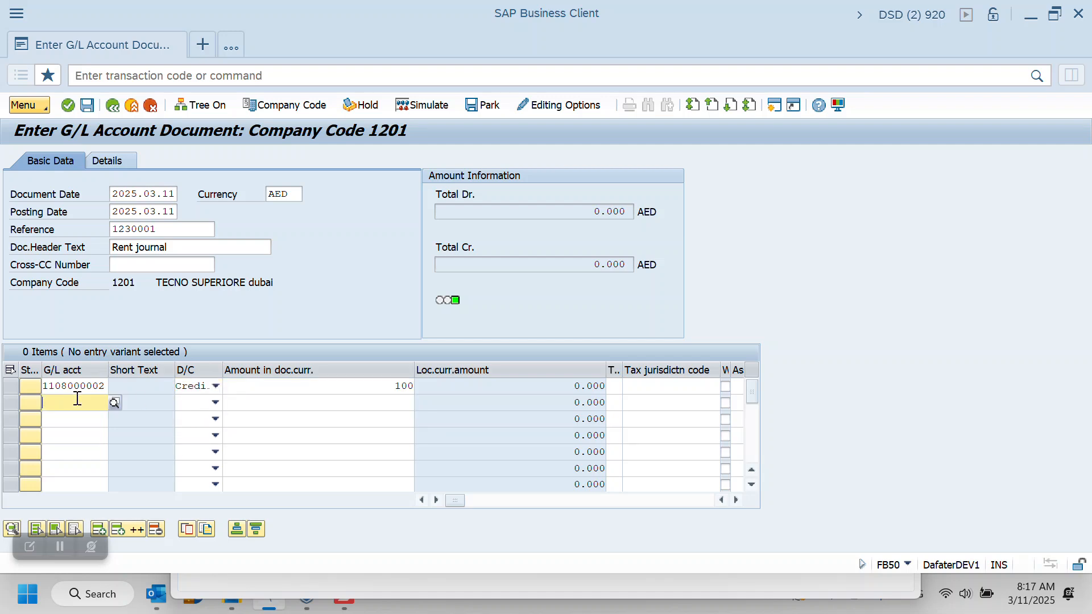
click(115, 403)
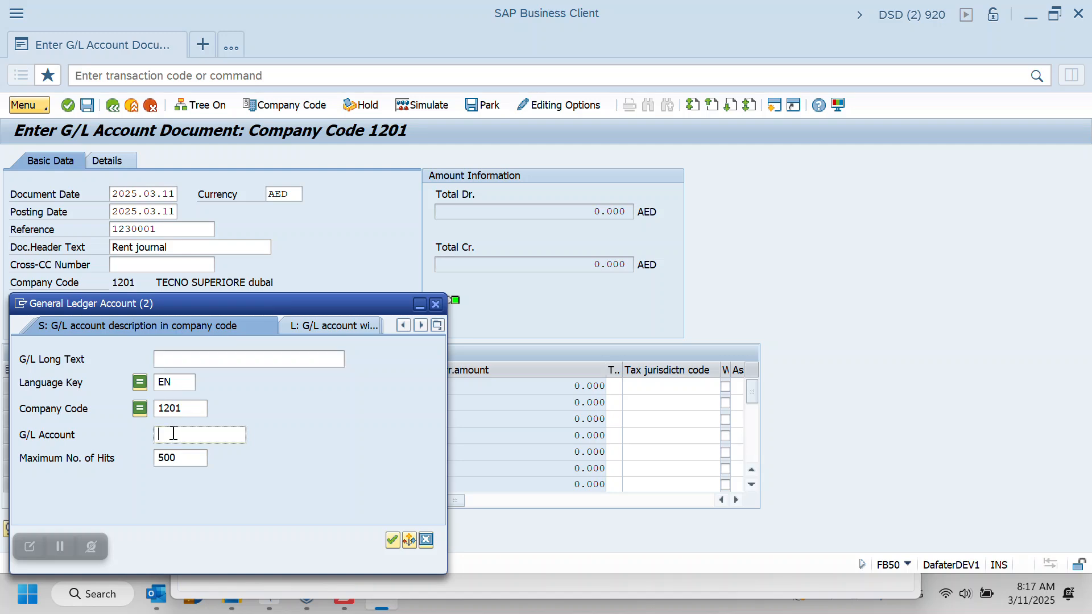
text(7*)
click(187, 360)
text(**)
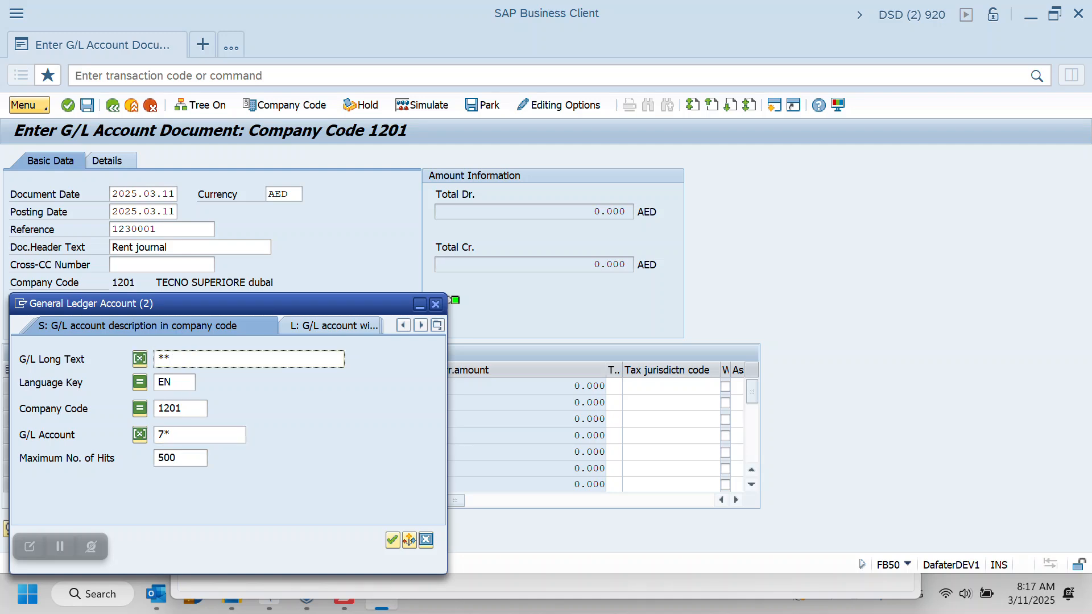
text(rent)
drag(161, 359, 145, 359)
key(Delete)
click(159, 358)
text(*)
key(Return)
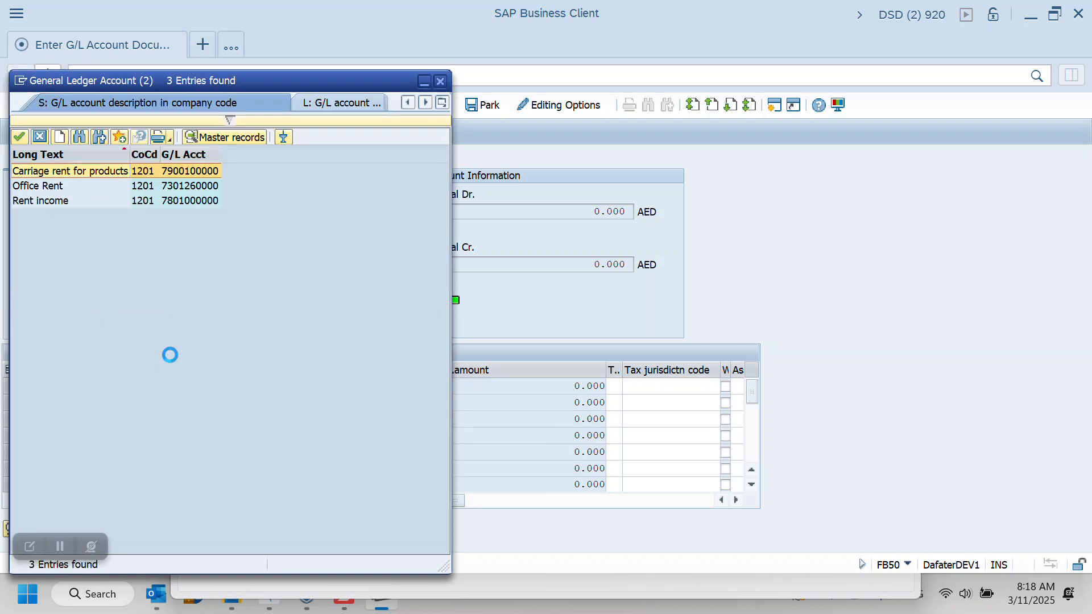
double_click(41, 189)
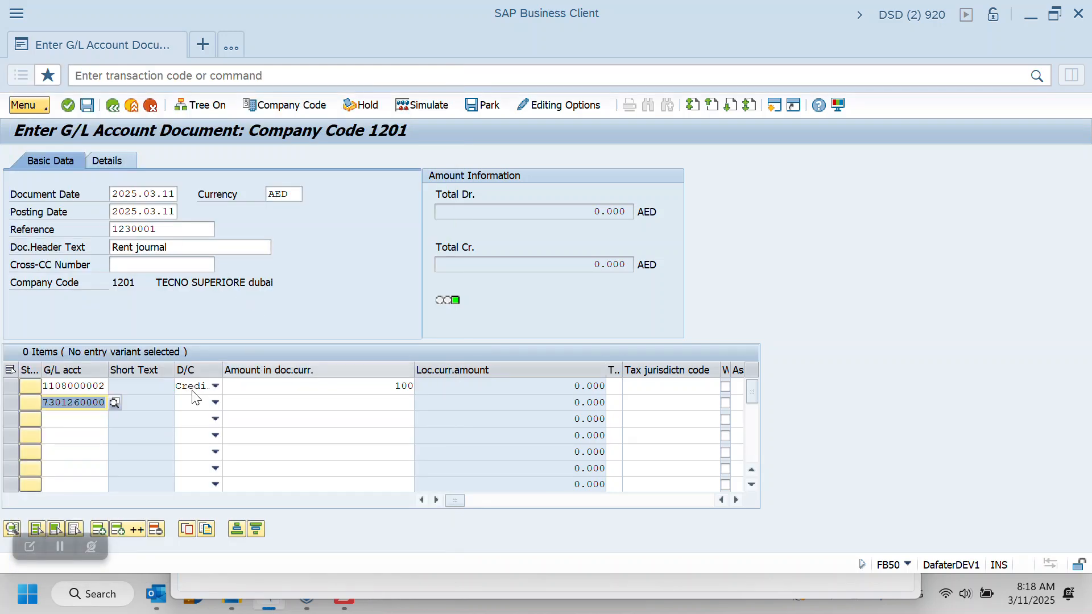
click(207, 403)
click(193, 435)
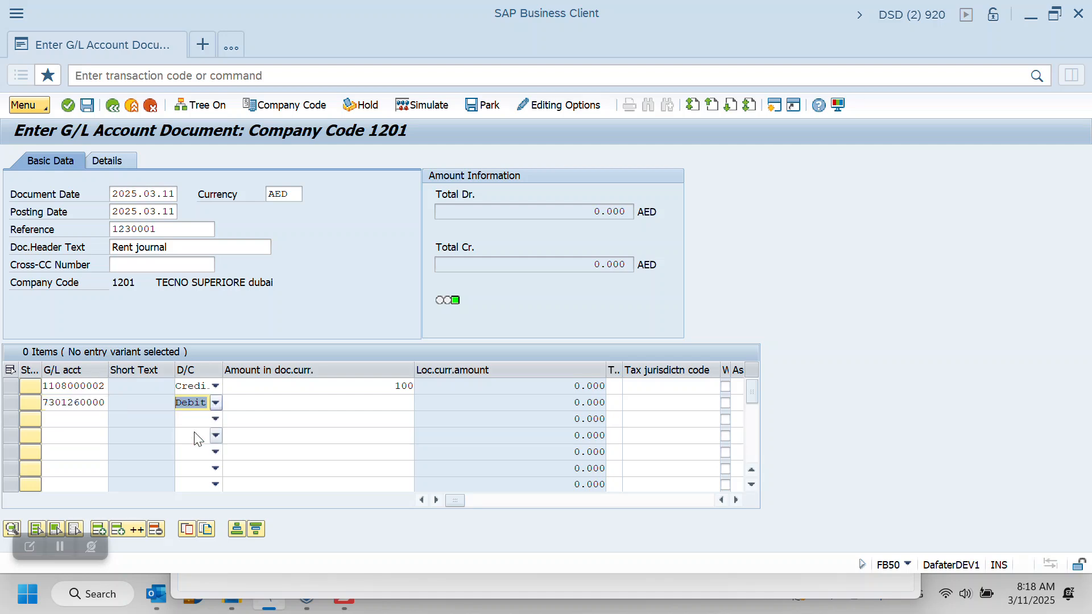
click(288, 401)
text(100)
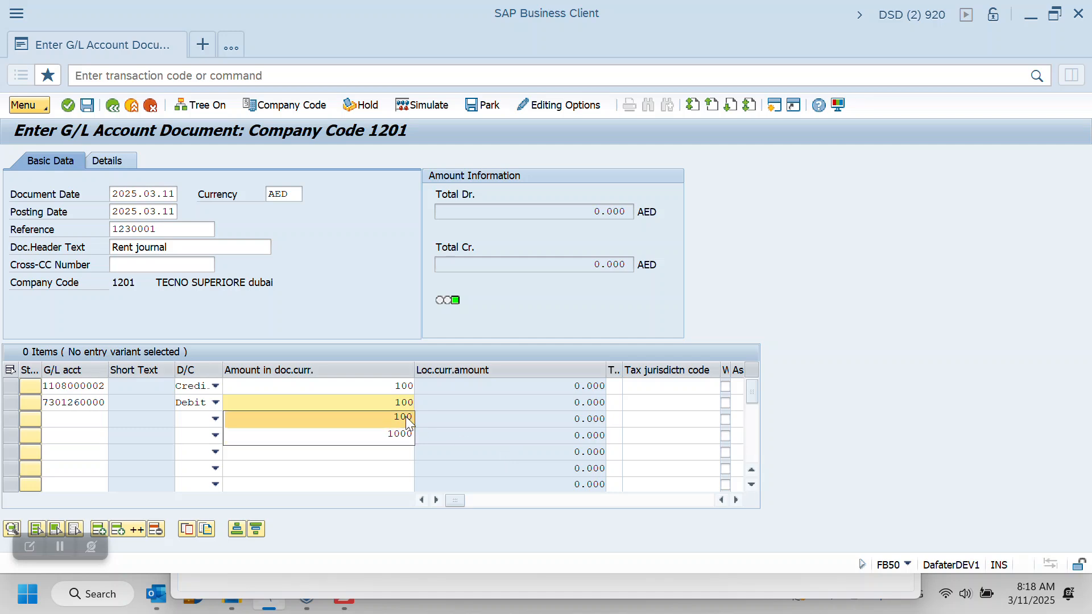
click(60, 548)
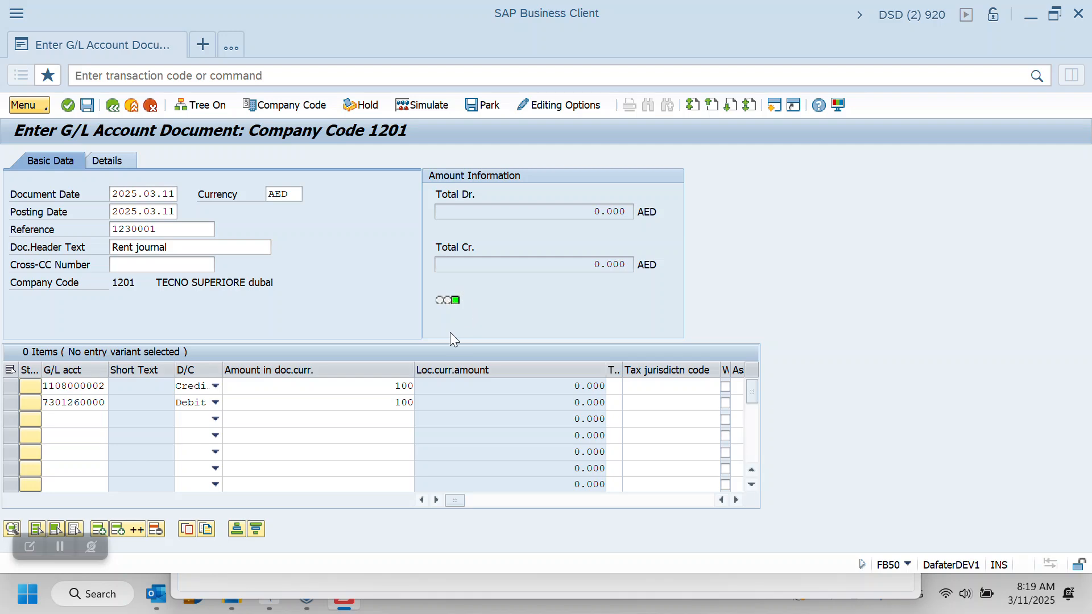
Assign tax code V0 (purchase 0%) to both line items
click(616, 390)
click(630, 387)
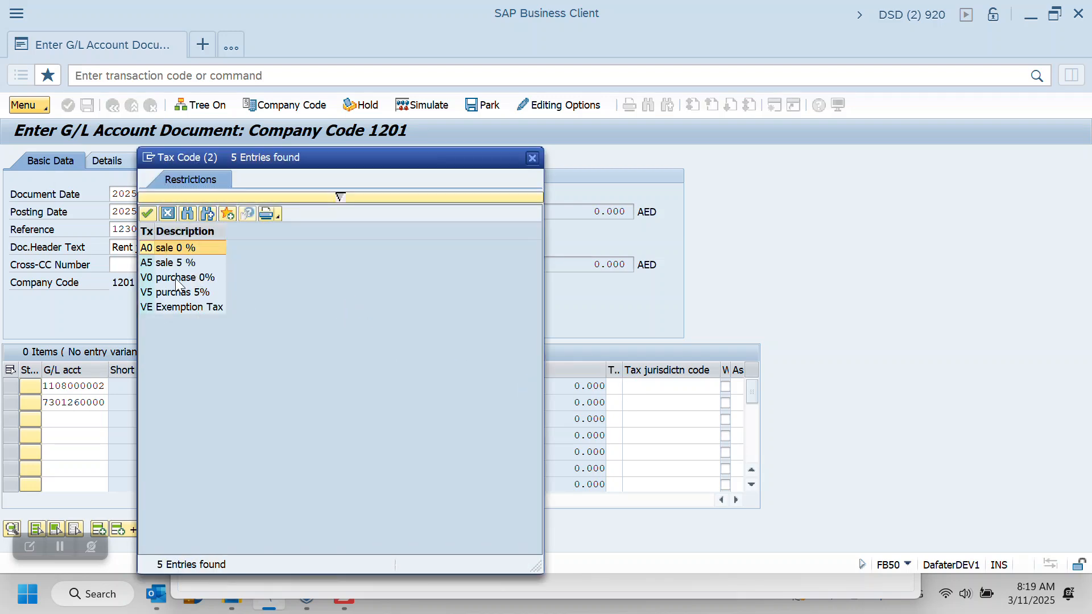
double_click(177, 278)
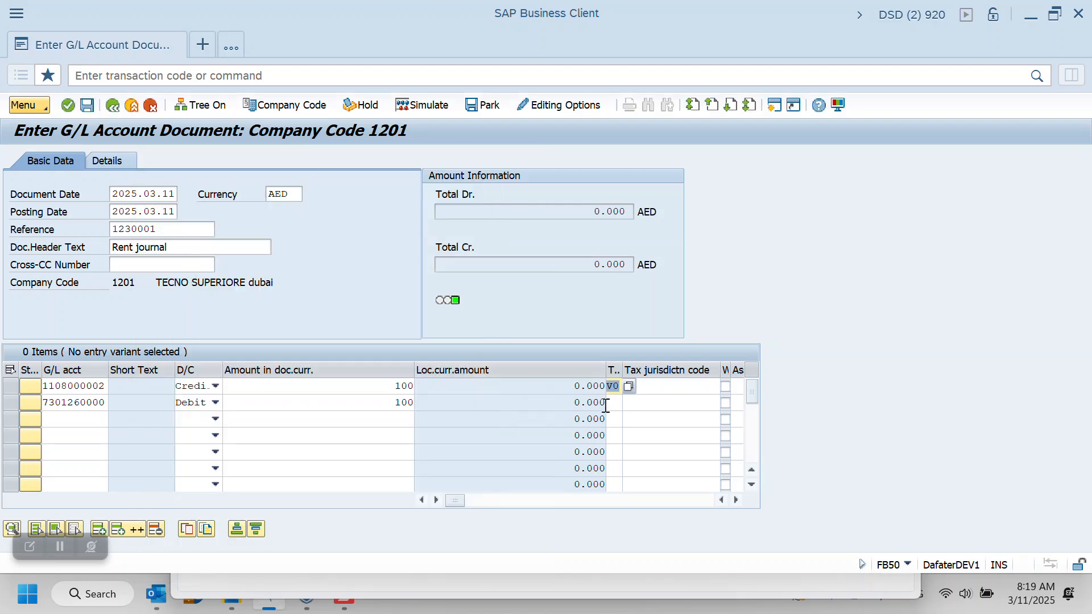
click(616, 404)
click(629, 401)
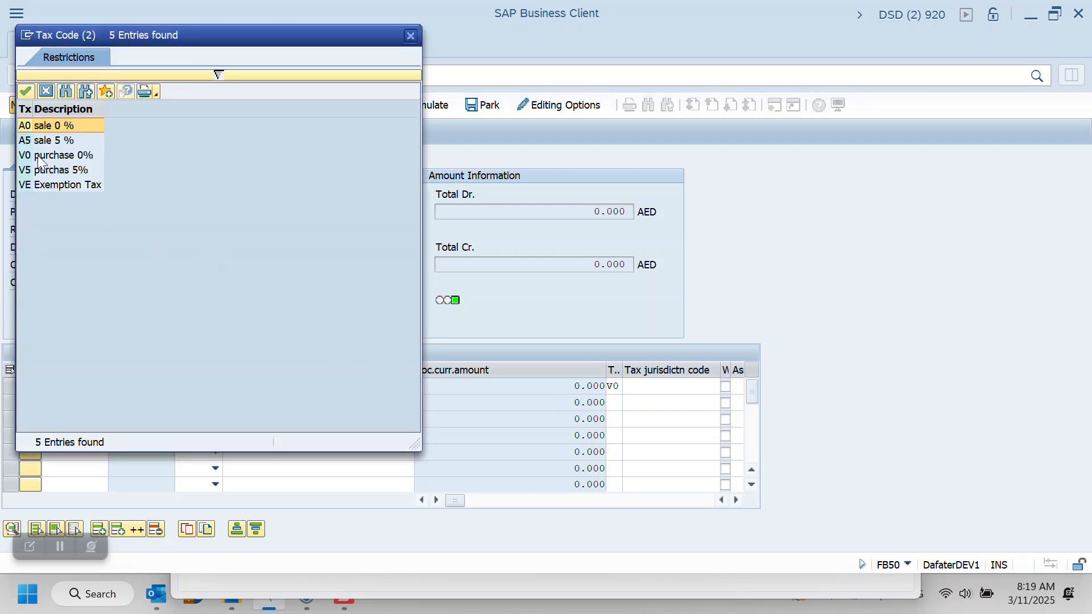
double_click(36, 154)
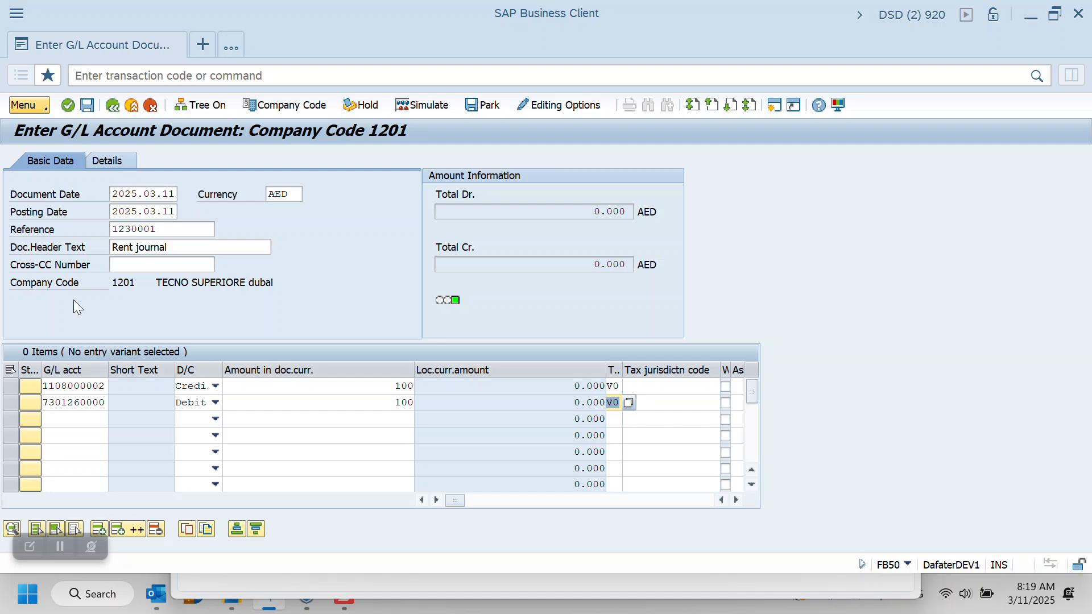
click(57, 545)
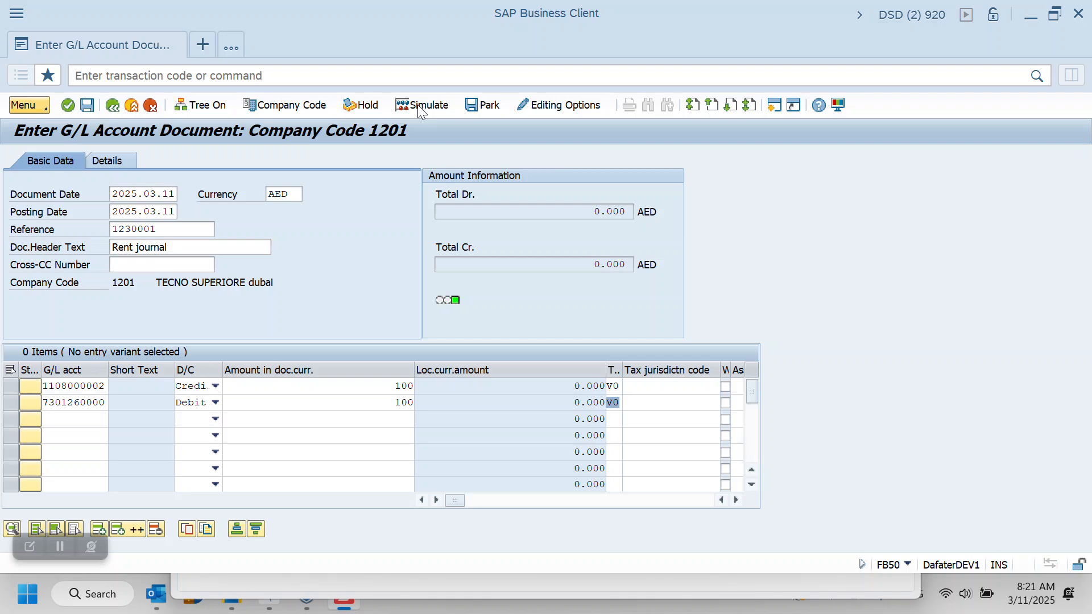
key(Return)
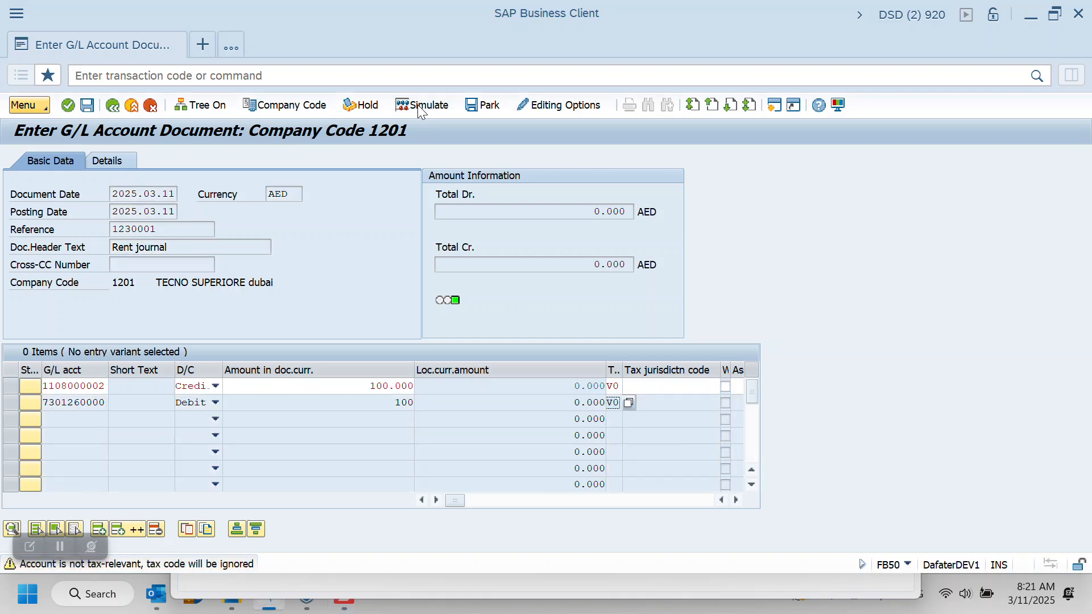
key(Return)
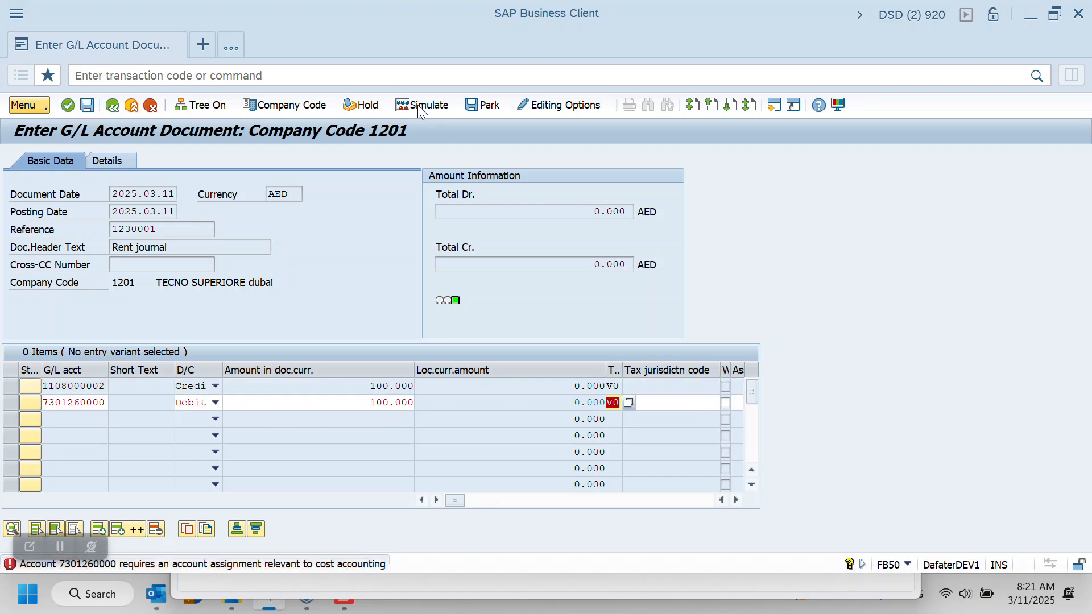
key(BackSpace)
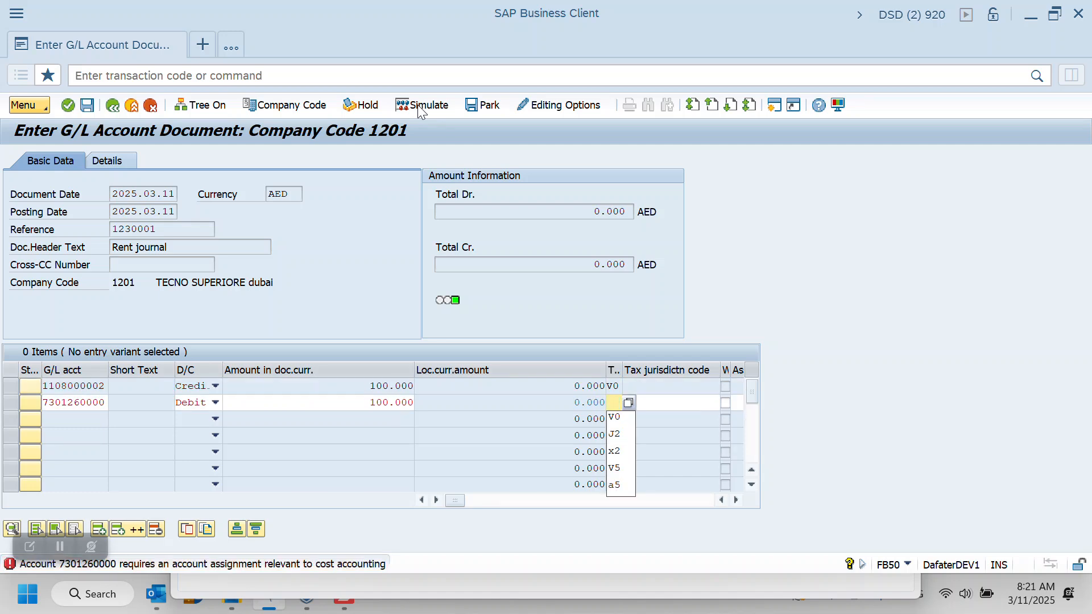
click(616, 420)
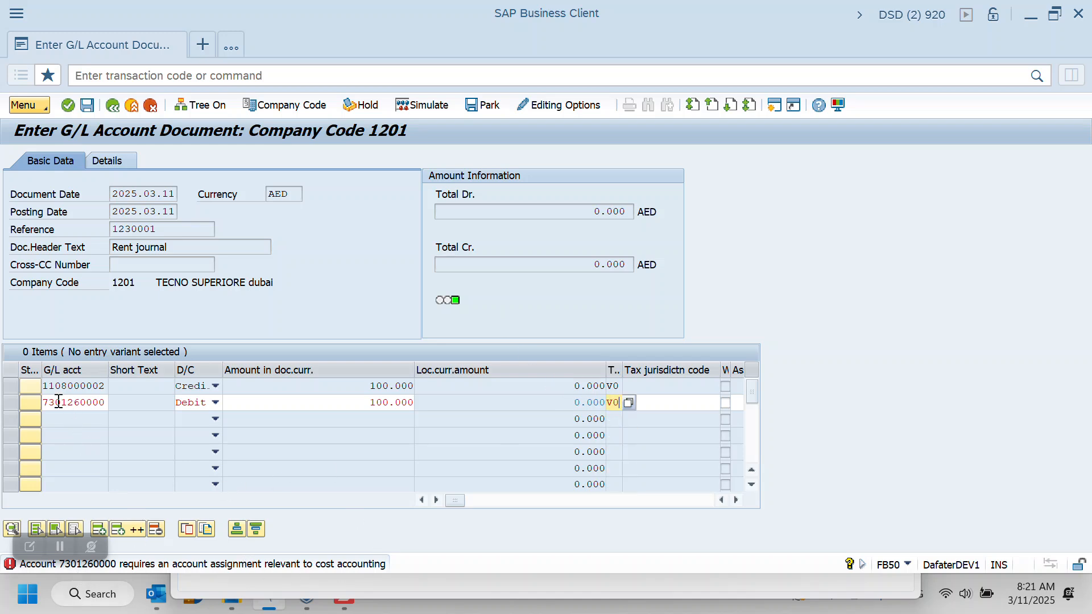
click(738, 500)
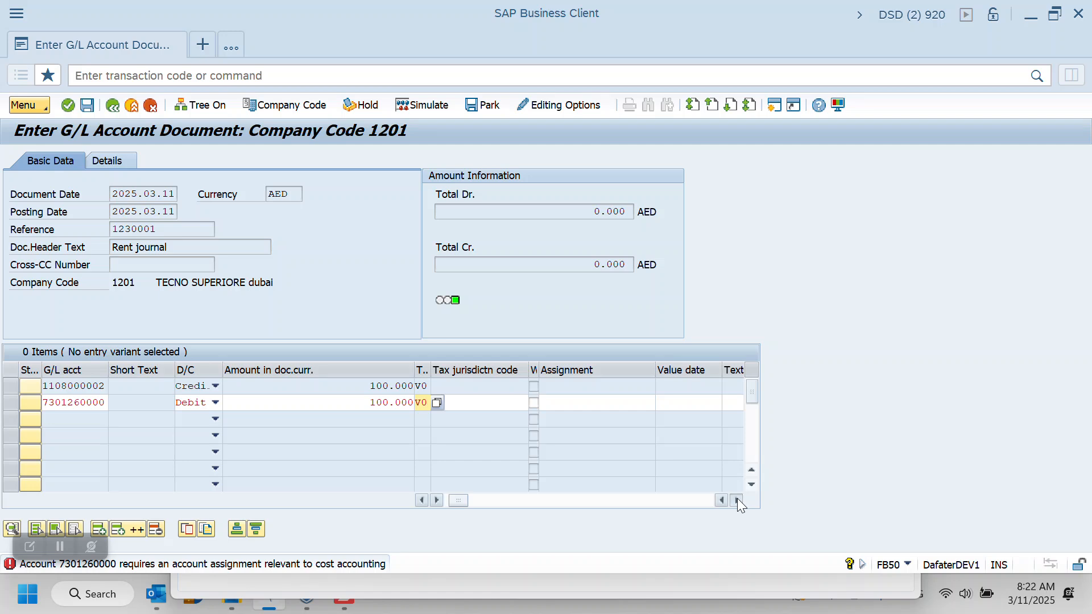
click(737, 500)
click(737, 500)
click(737, 500)
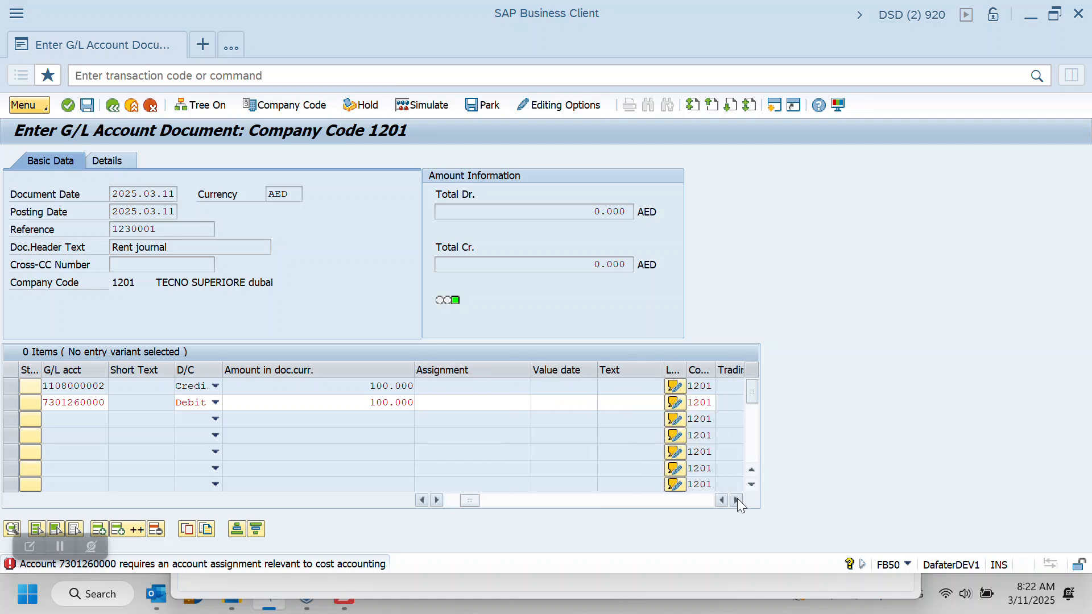
click(738, 500)
click(738, 500)
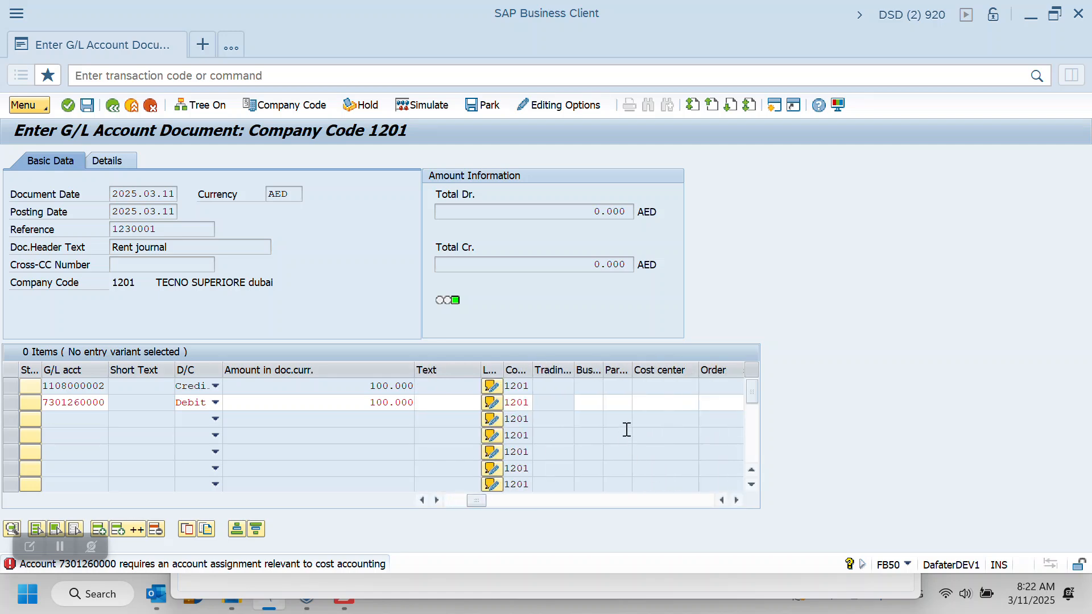
click(663, 402)
click(663, 402)
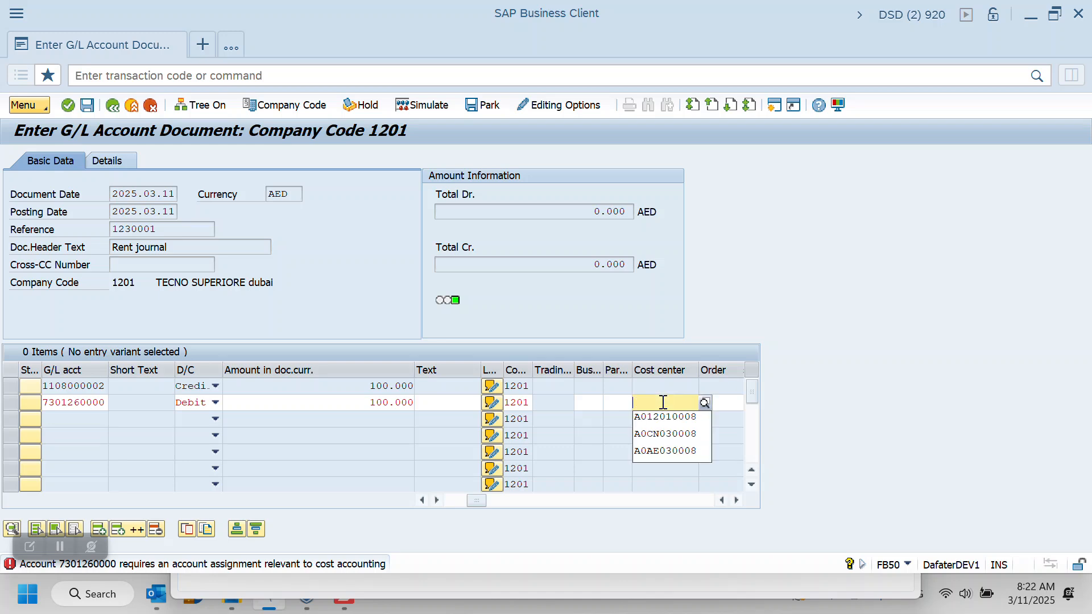
key(Return)
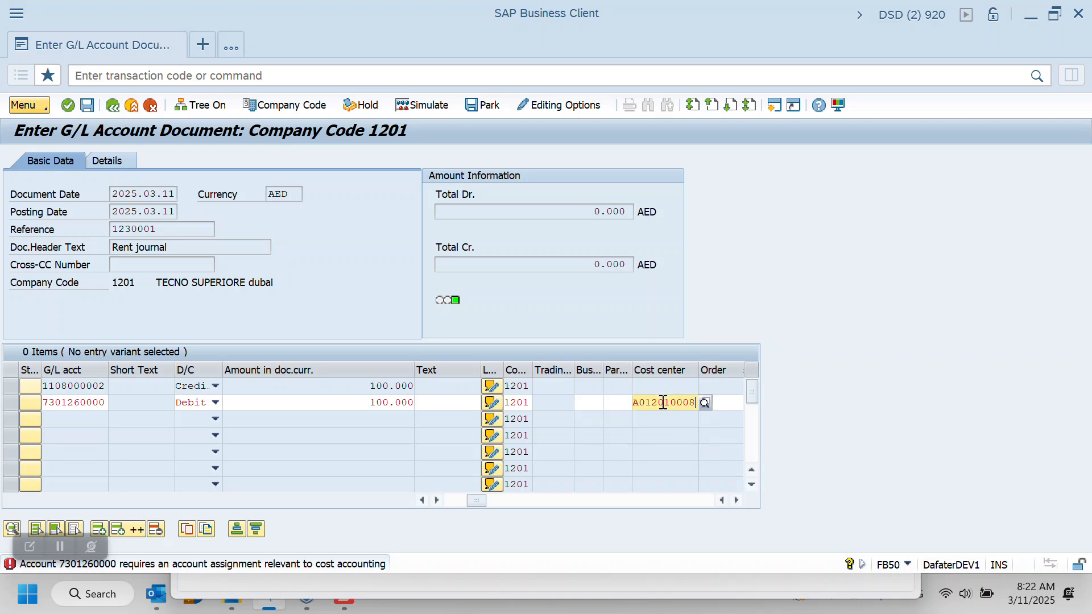
key(Return)
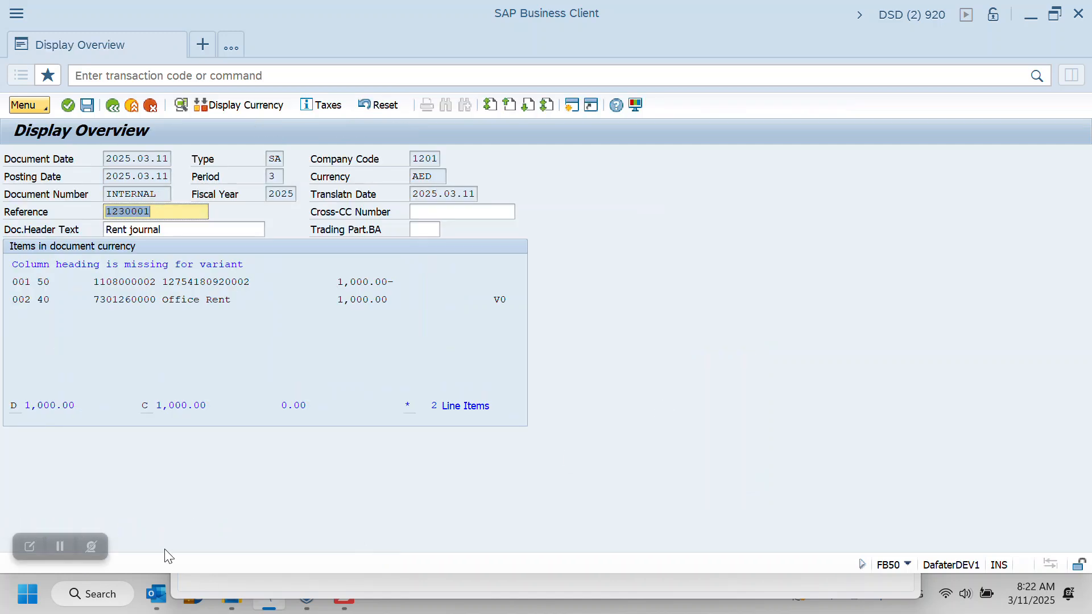
Post the rent journal document and open the details of its posting message
click(59, 548)
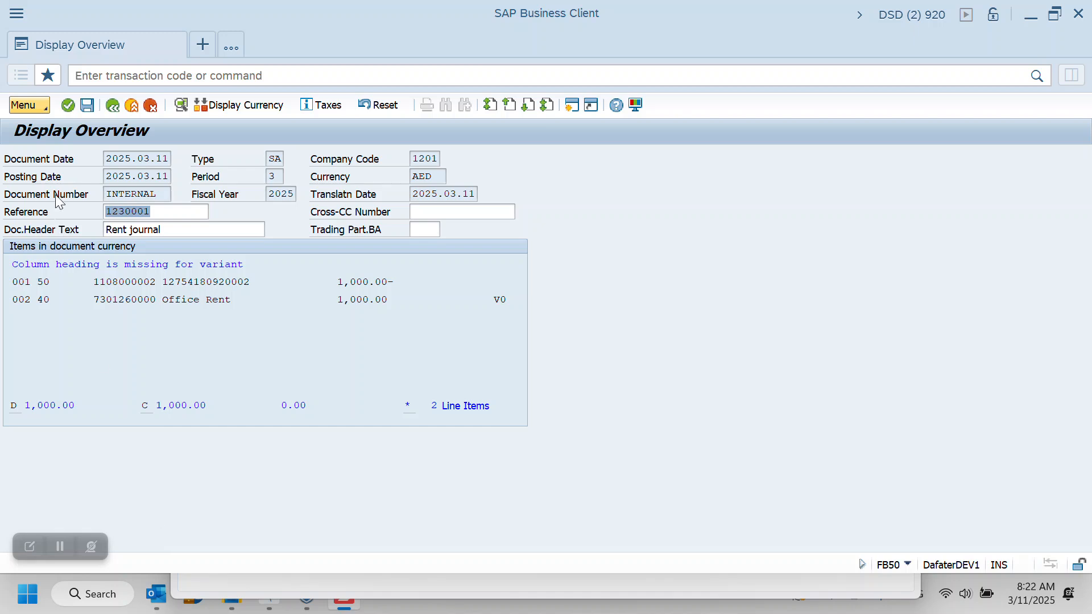
click(88, 107)
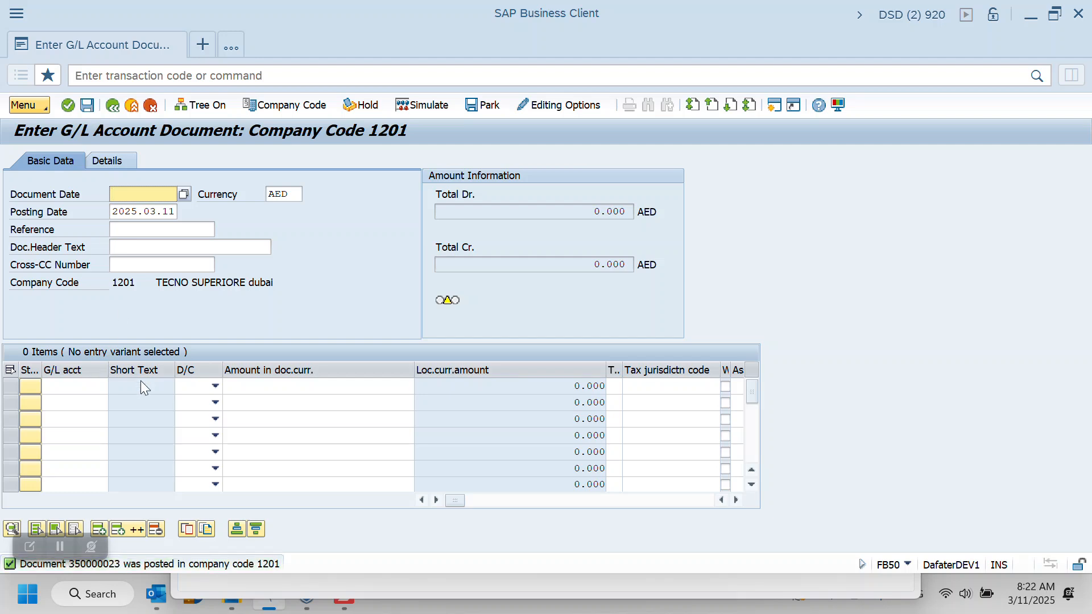
double_click(125, 565)
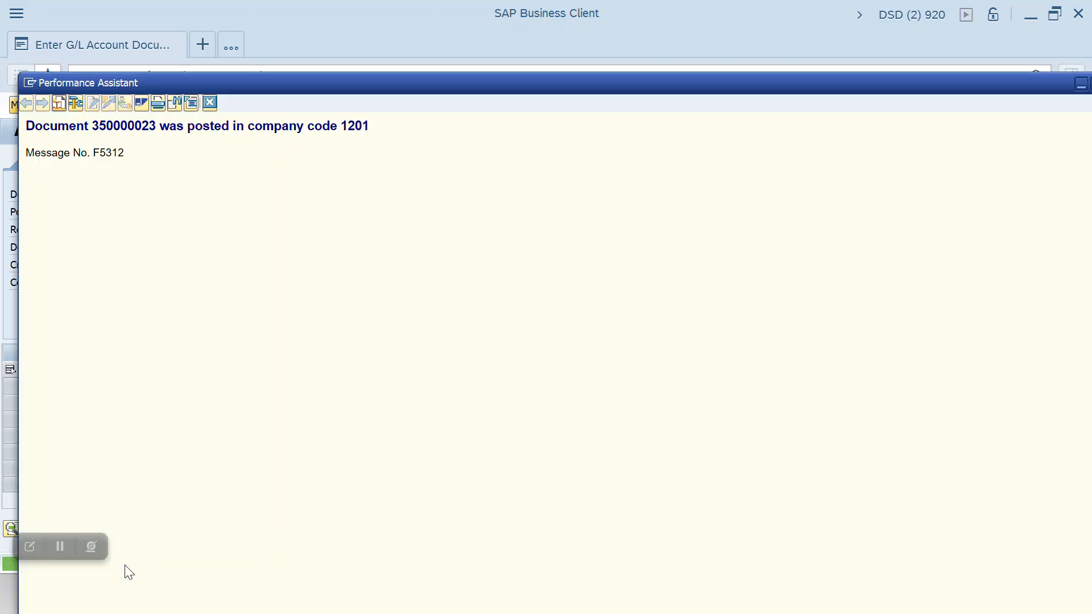